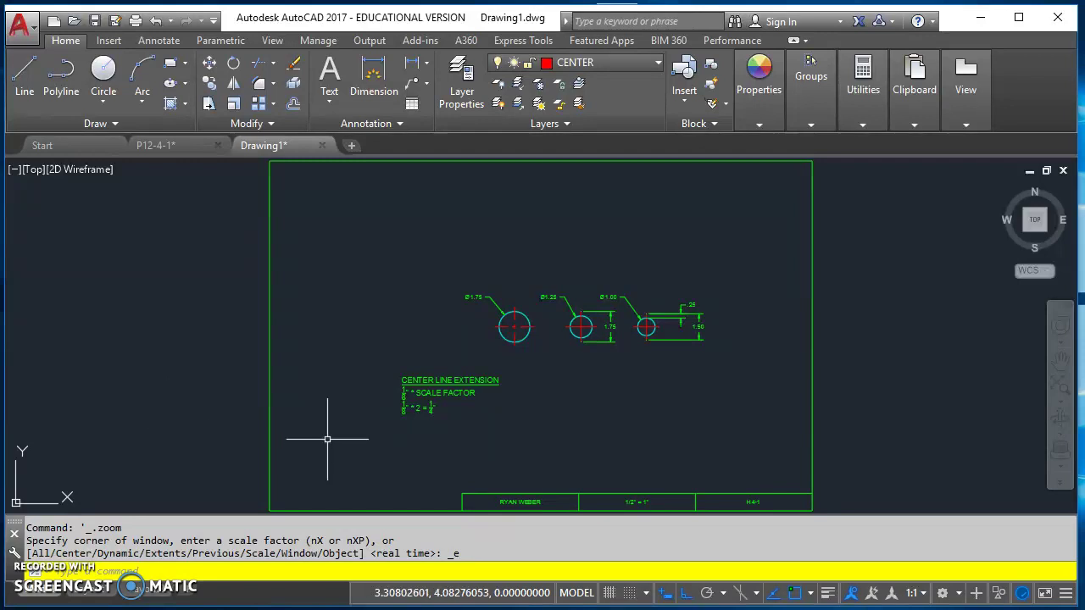
Examine the three dimensioned circles with their center lines, and the scale given in the title block
scroll(565, 358, "up", 4)
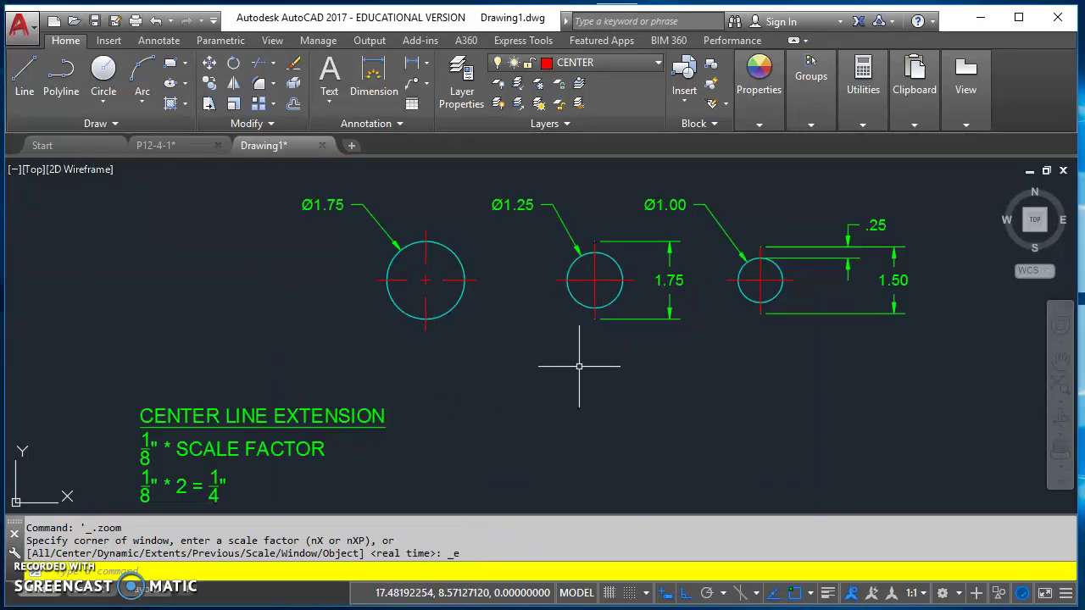
middle_click_drag(489, 348, 418, 388)
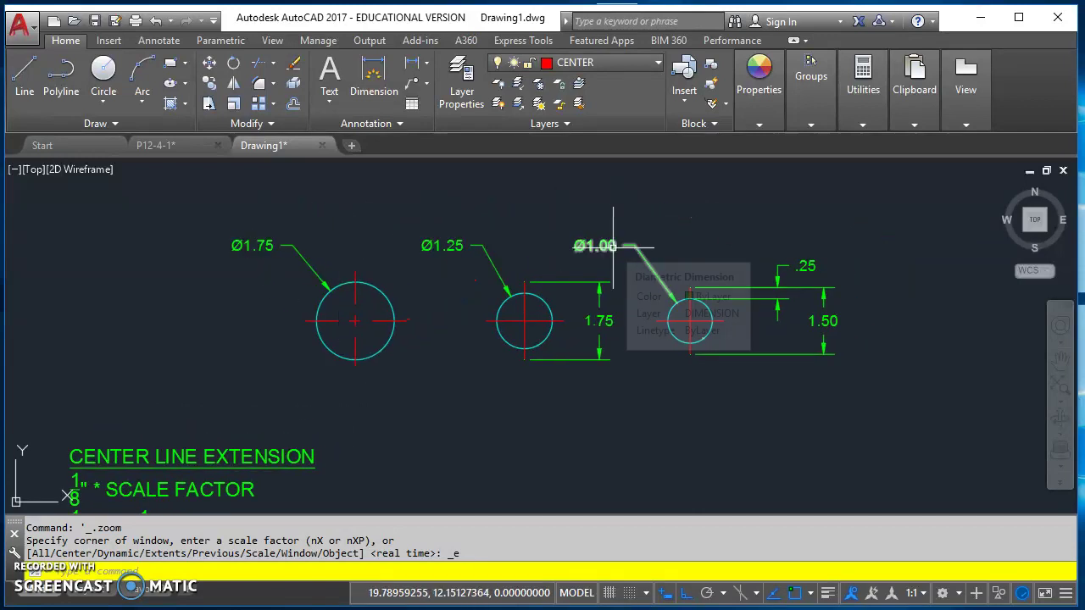
scroll(632, 420, "down", 2)
middle_click_drag(634, 460, 590, 307)
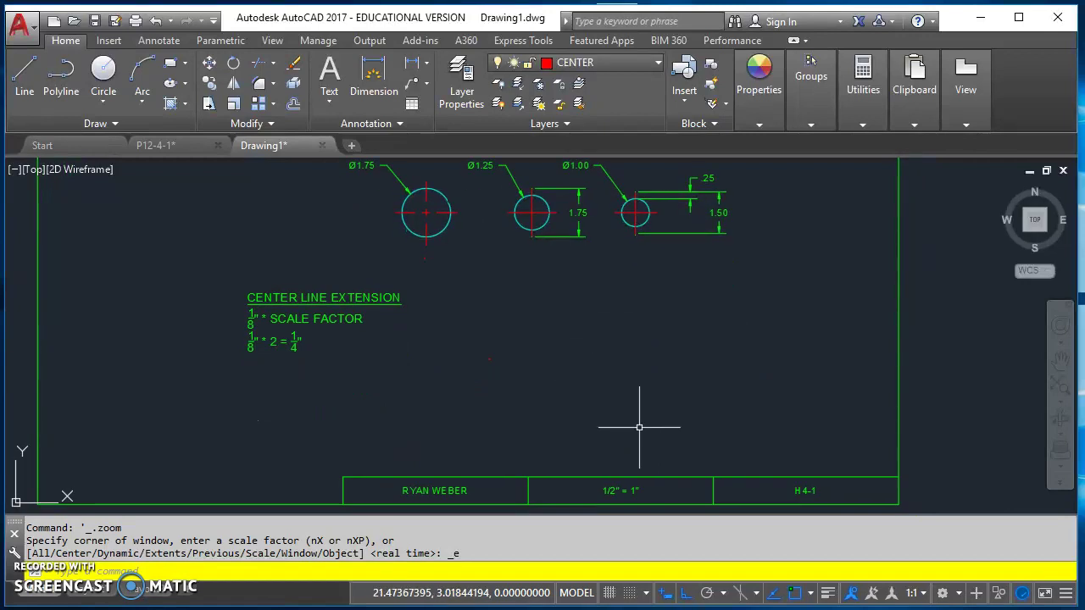
scroll(653, 483, "up", 2)
scroll(602, 510, "up", 2)
scroll(595, 437, "down", 2)
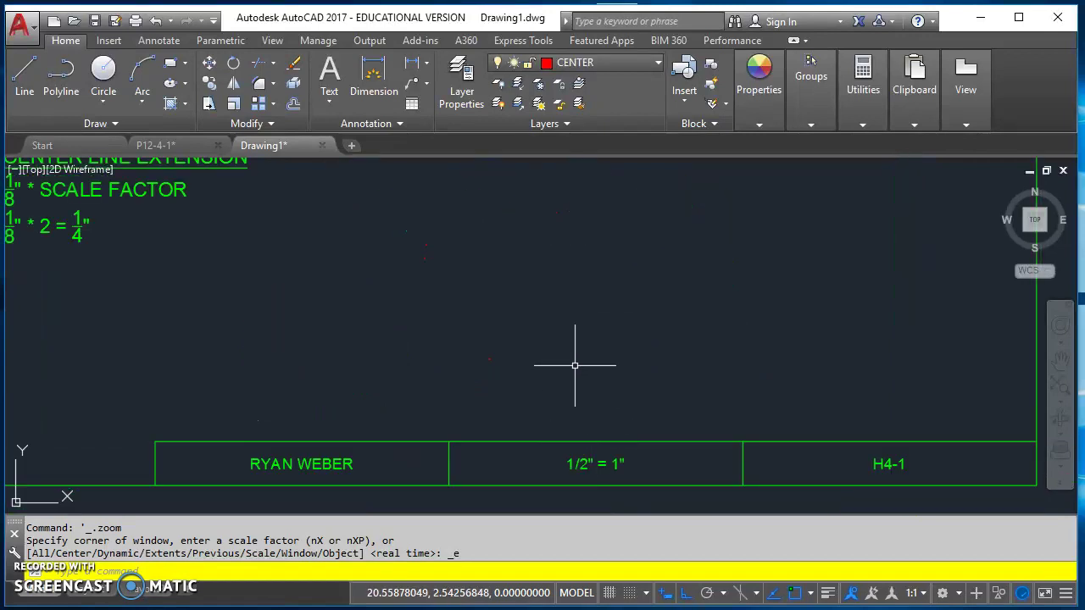
scroll(568, 271, "down", 2)
mouse_move(568, 210)
middle_mouse_down()
mouse_move(622, 284)
mouse_move(641, 283)
middle_mouse_up()
middle_click_drag(604, 249, 613, 284)
scroll(544, 246, "up", 2)
mouse_move(626, 392)
middle_mouse_down()
mouse_move(610, 149)
mouse_move(579, 283)
mouse_move(598, 380)
middle_mouse_up()
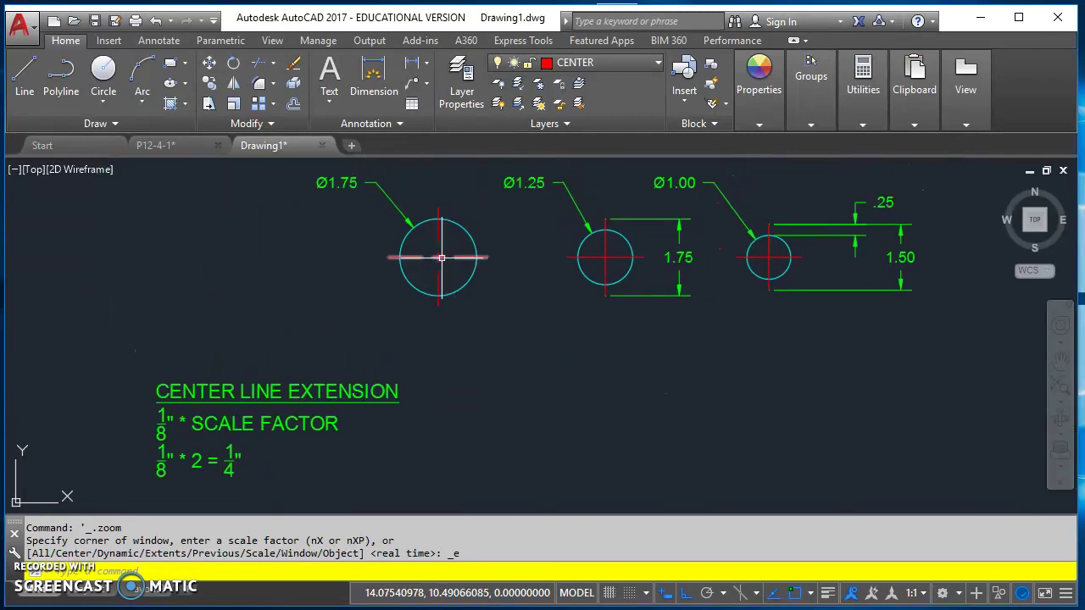
Read the CENTER LINE EXTENSION note below the circles and compare it with the title block scale
scroll(439, 257, "up", 2)
scroll(439, 257, "down", 2)
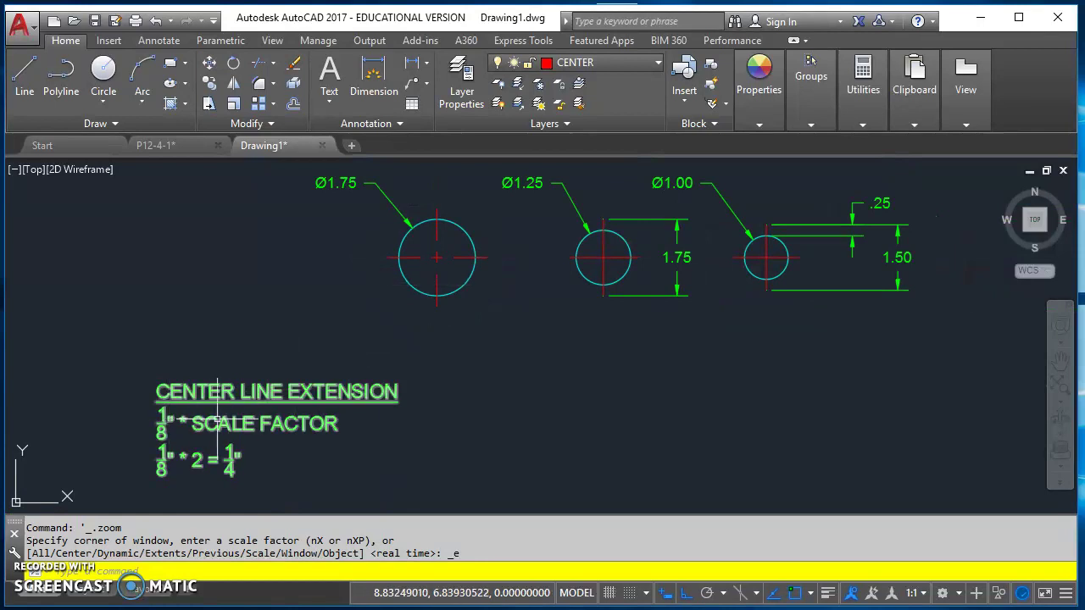
scroll(194, 473, "up", 2)
middle_click_drag(242, 478, 199, 373)
middle_click_drag(601, 463, 564, 313)
scroll(605, 370, "down", 3)
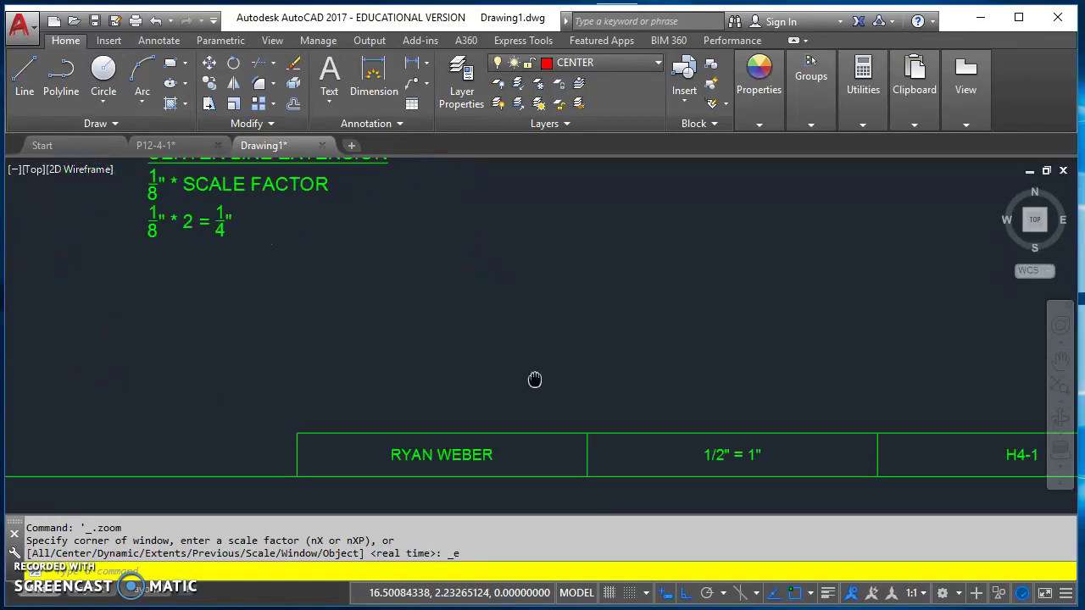
Switch to the Common Drawing Scales PDF in Acrobat Reader, check the mechanical scale factors, and return to the drawing
mouse_move(452, 609)
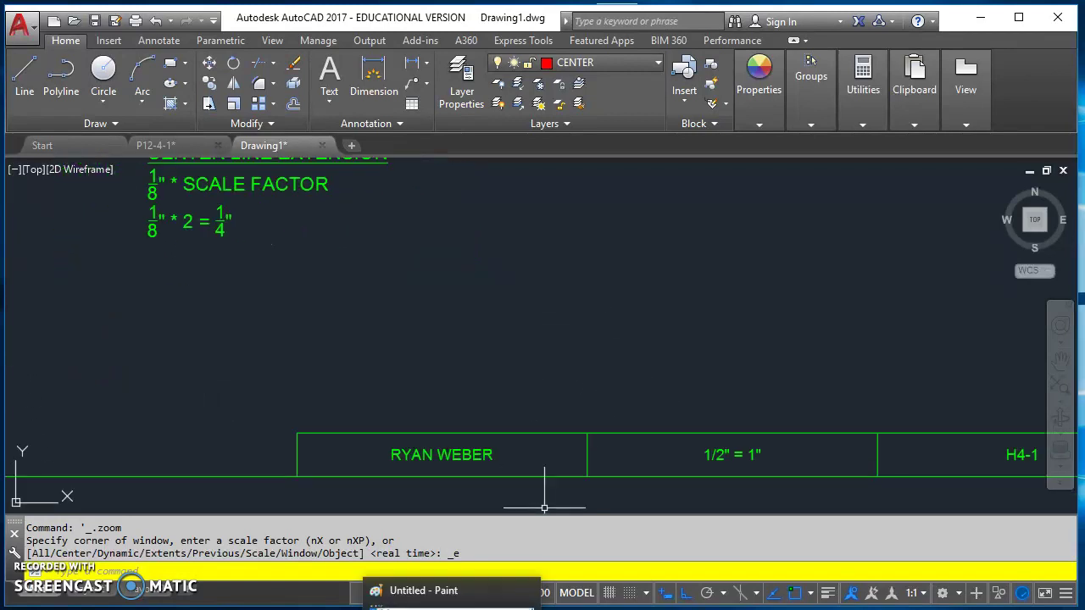
mouse_move(492, 609)
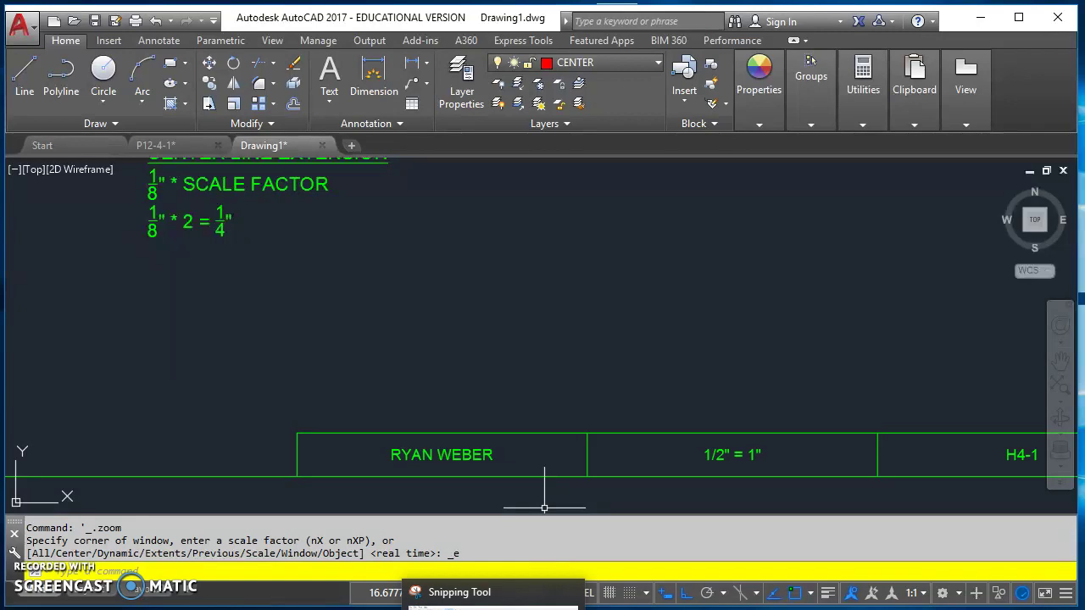
left_click(560, 602)
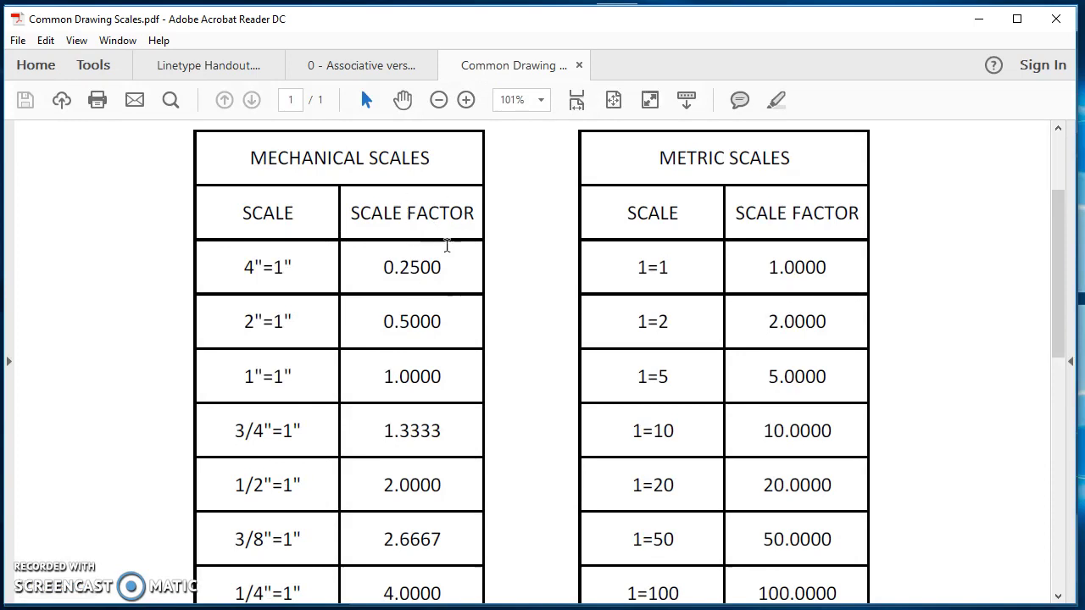
left_click(979, 19)
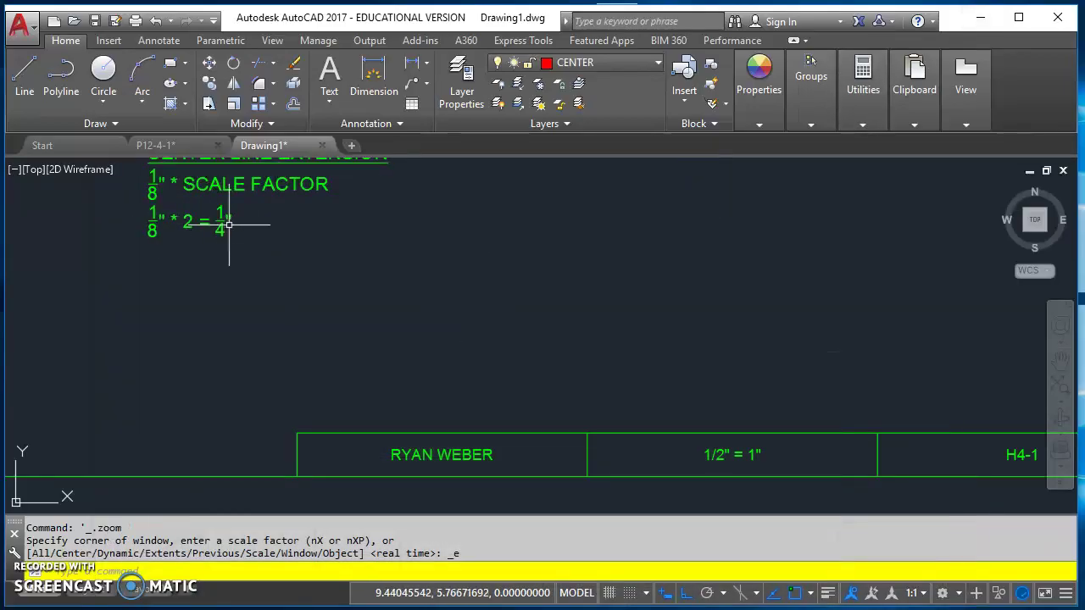
Review the center line extensions on the circles and check the global linetype scale factor with LTSCALE
middle_click_drag(603, 257, 535, 424)
middle_click_drag(619, 284, 513, 346)
scroll(513, 339, "up", 2)
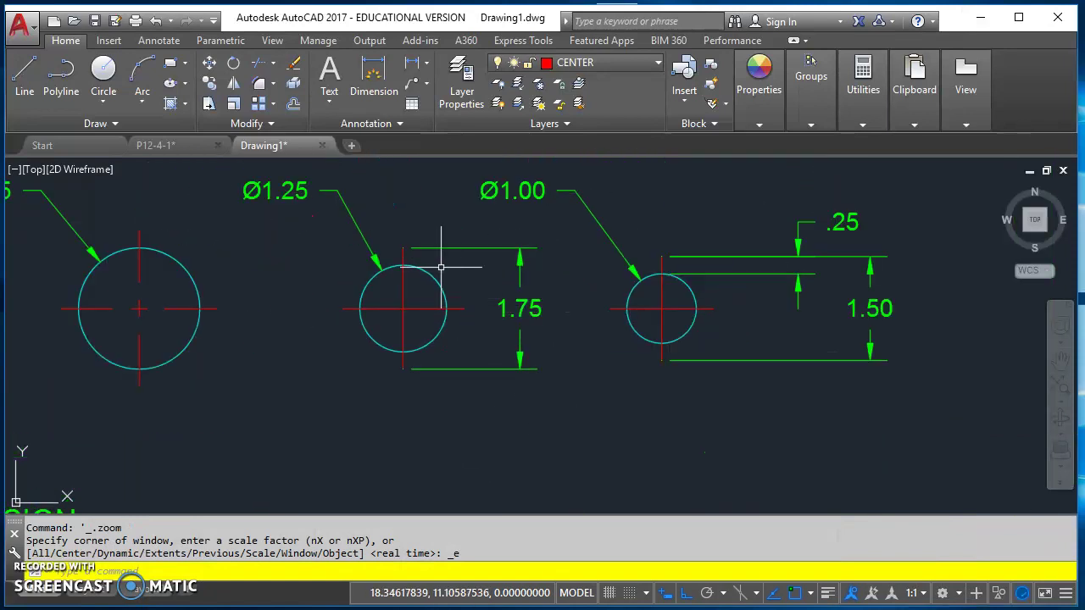
scroll(720, 301, "down", 2)
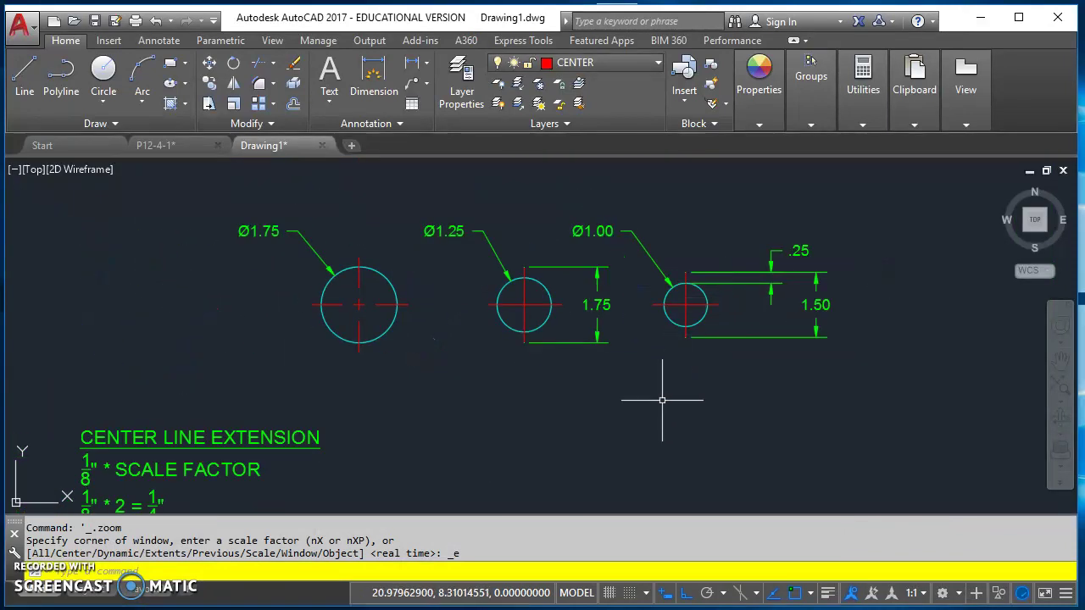
middle_click_drag(562, 424, 634, 337)
scroll(636, 314, "down", 4)
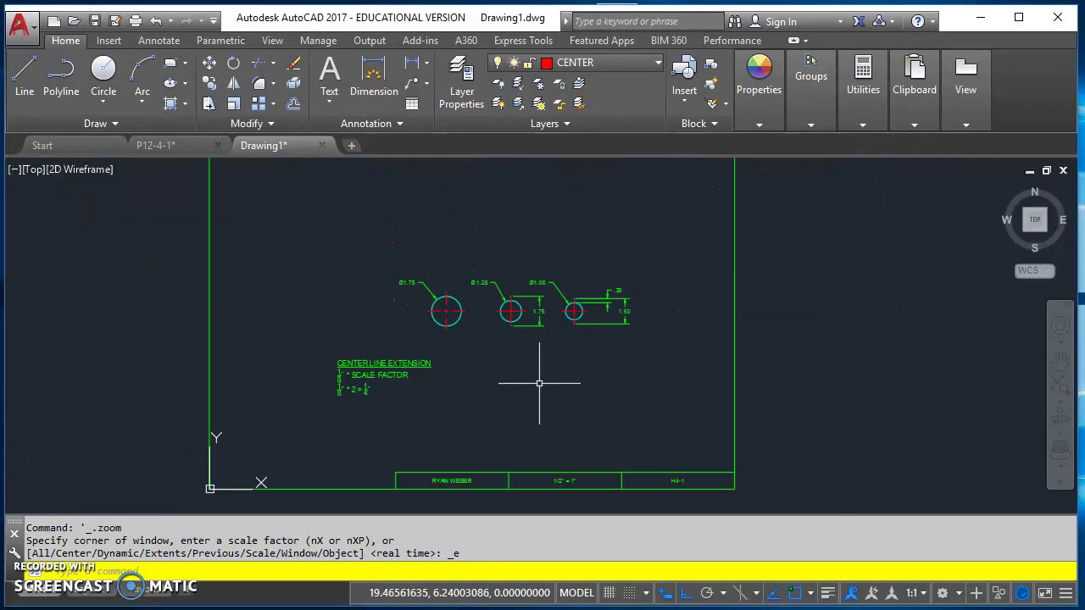
type("LTS")
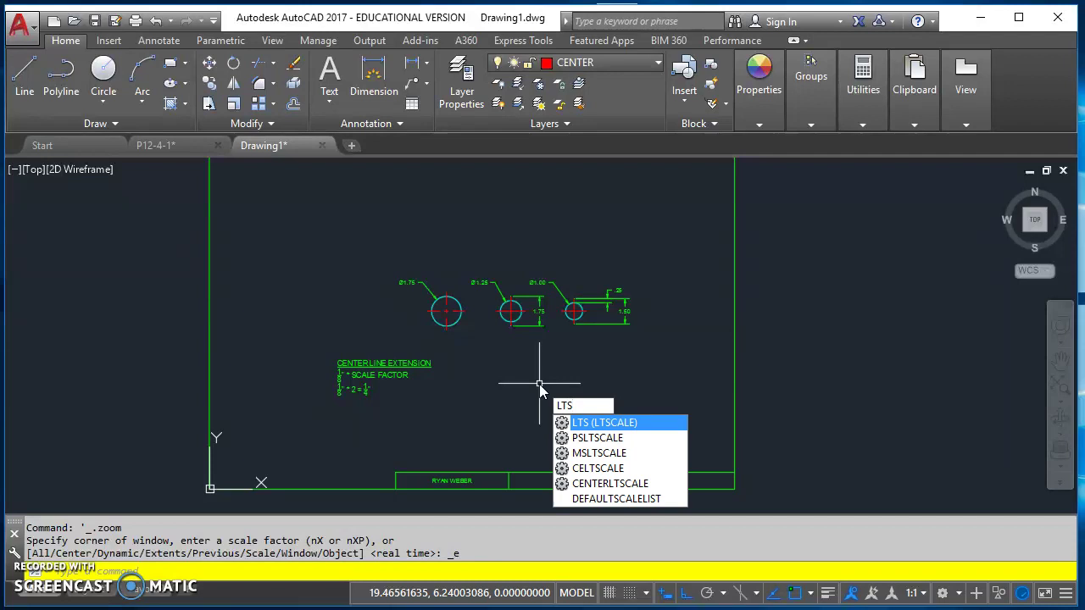
key("Return")
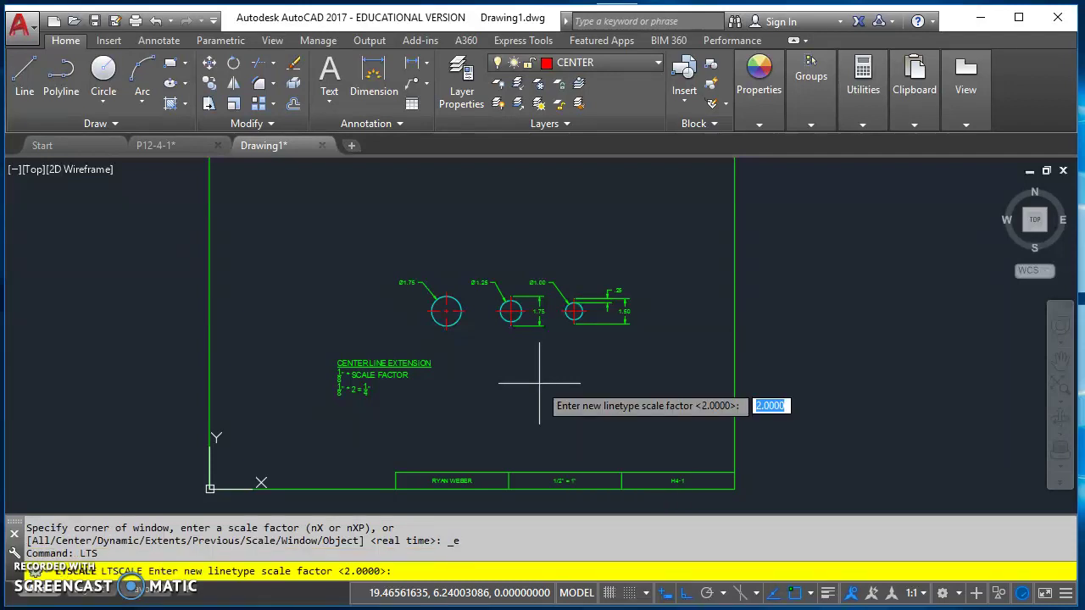
key("Return")
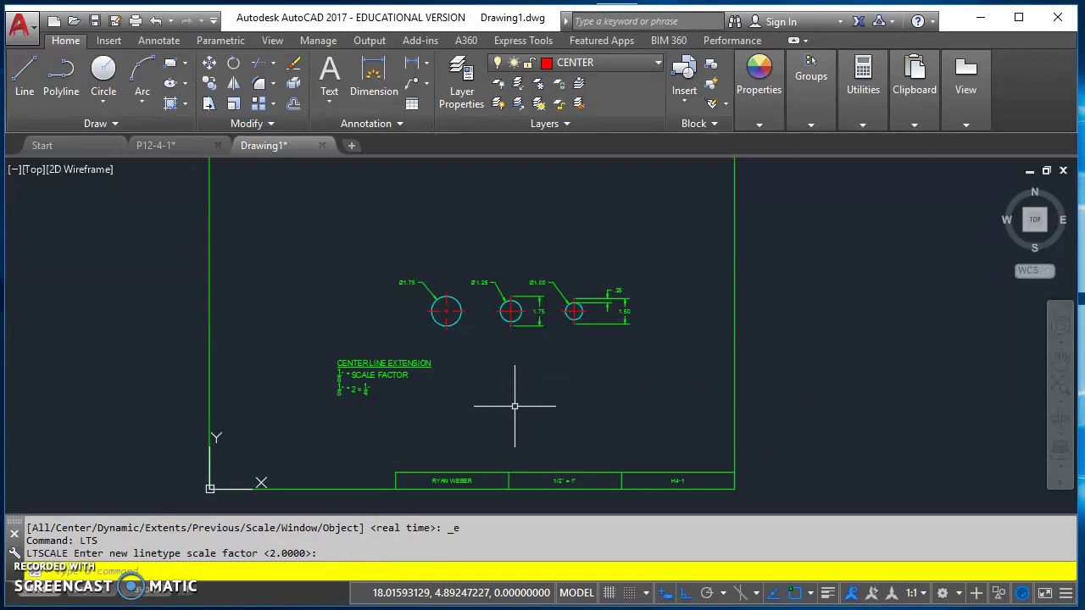
Examine the dash pattern of the center lines on the 1.75 diameter circle against the smaller circles
scroll(458, 300, "up", 4)
middle_click_drag(511, 427, 461, 395)
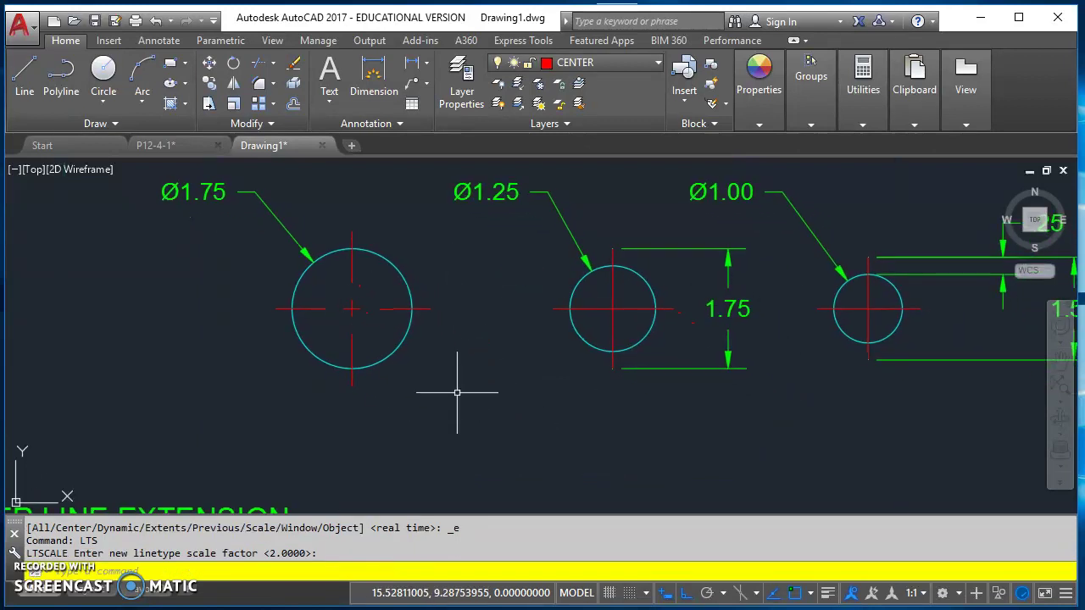
scroll(376, 315, "up", 3)
scroll(375, 315, "down", 3)
scroll(407, 346, "up", 1)
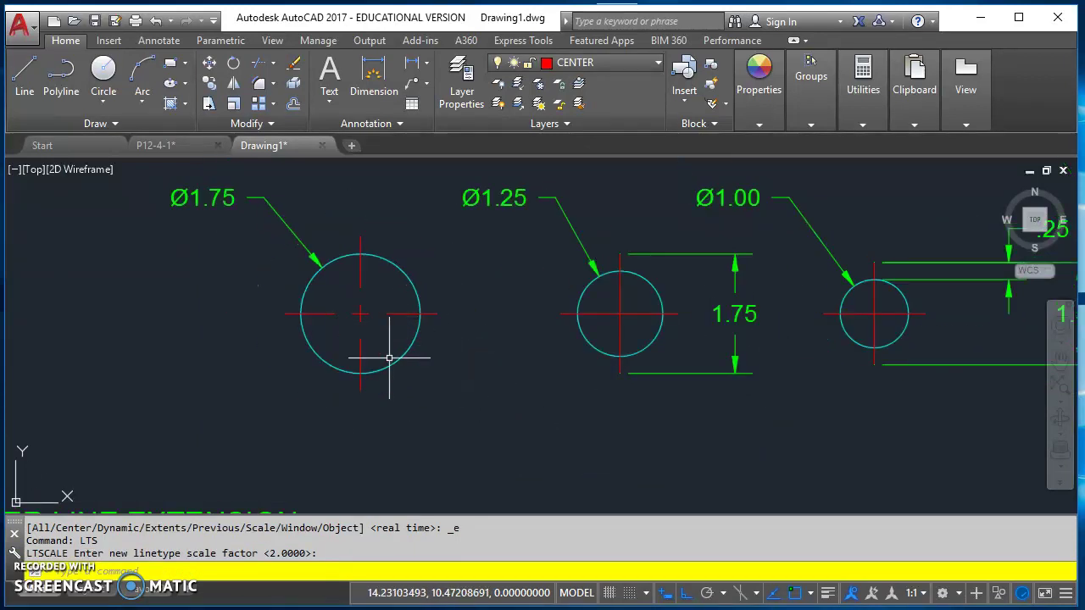
scroll(387, 358, "down", 3)
scroll(389, 341, "up", 2)
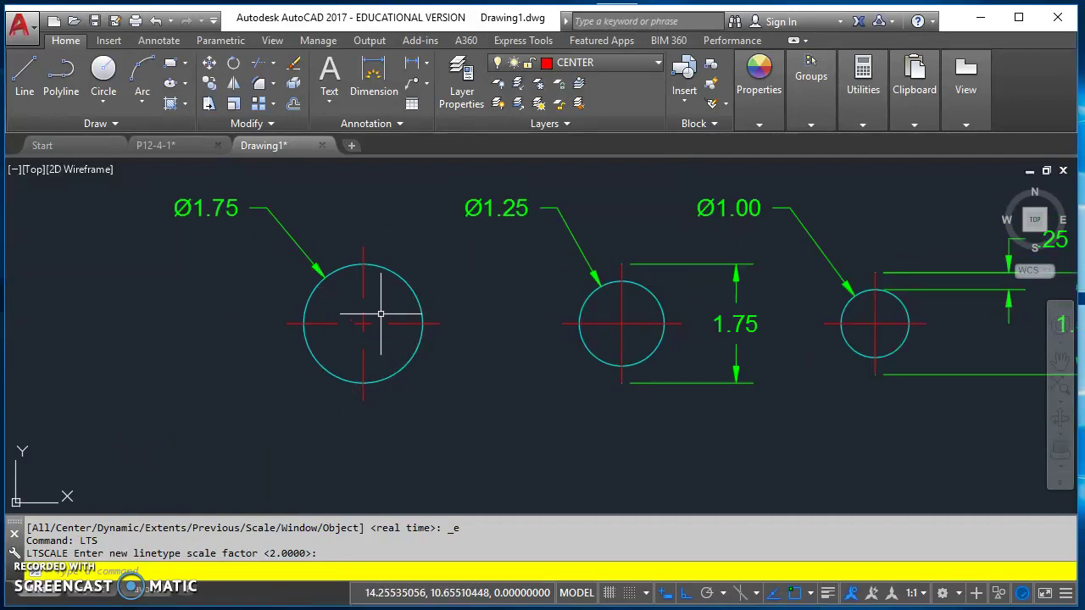
scroll(412, 339, "down", 2)
Open the Properties palette, then resize and reposition it so its contents are fully readable beside the circles
type("c")
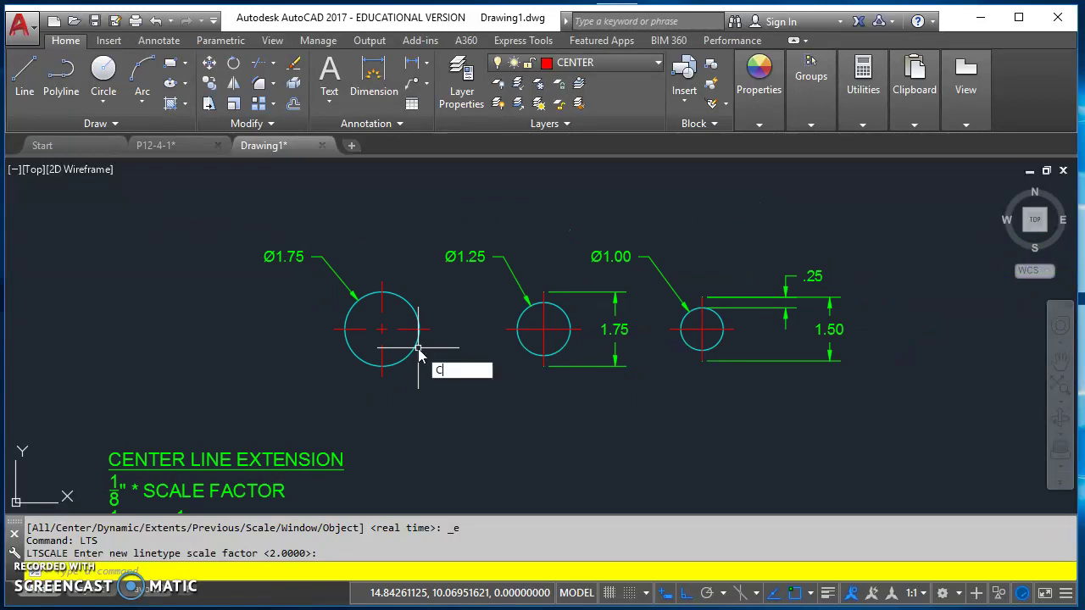
type("h")
key("Return")
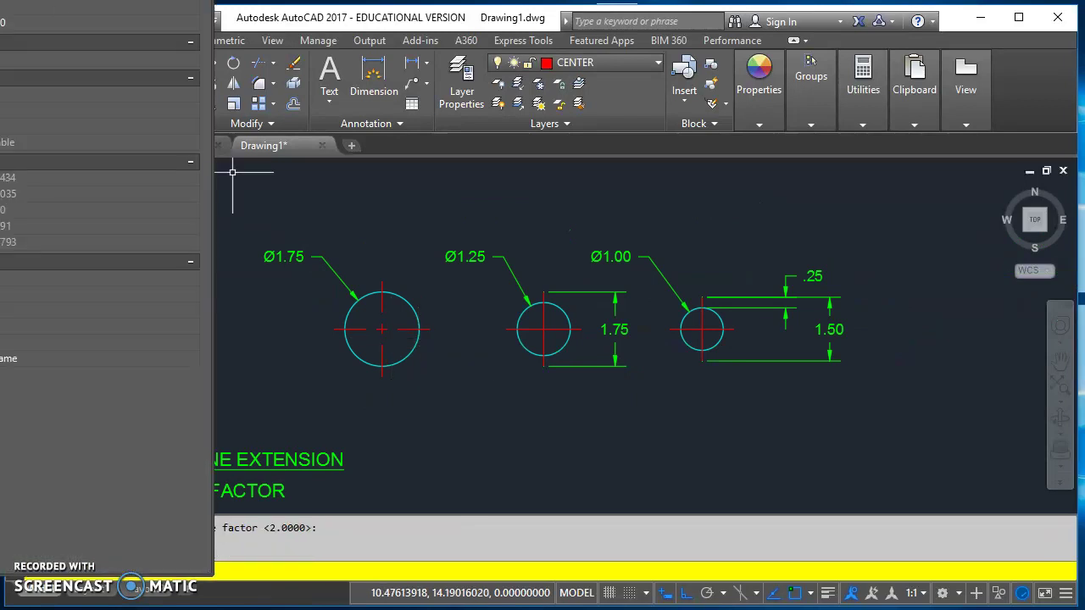
left_click_drag(0, 0, 42, 0)
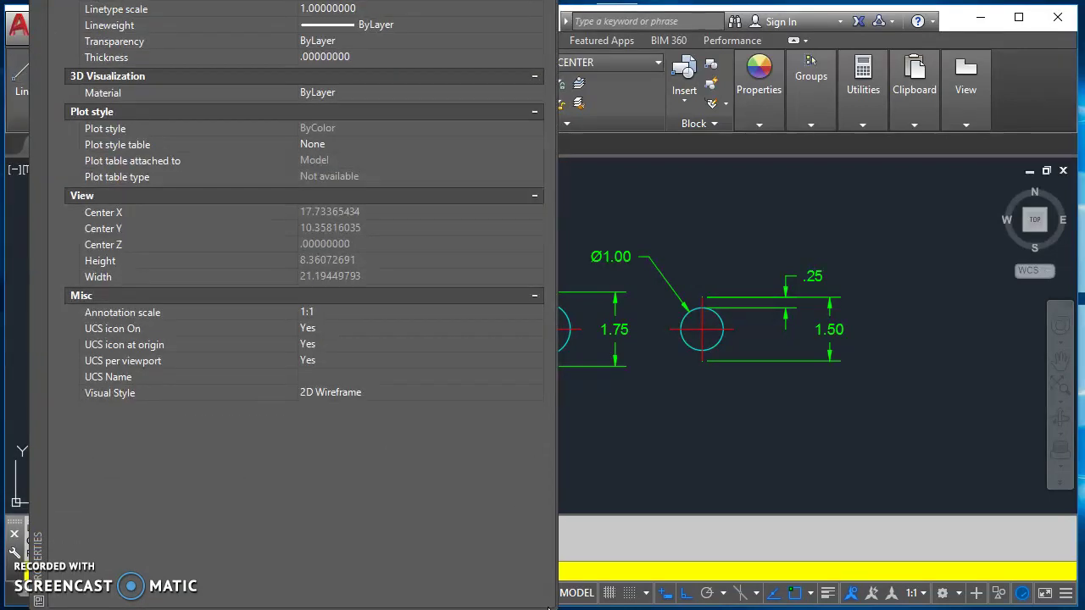
left_click_drag(553, 603, 499, 471)
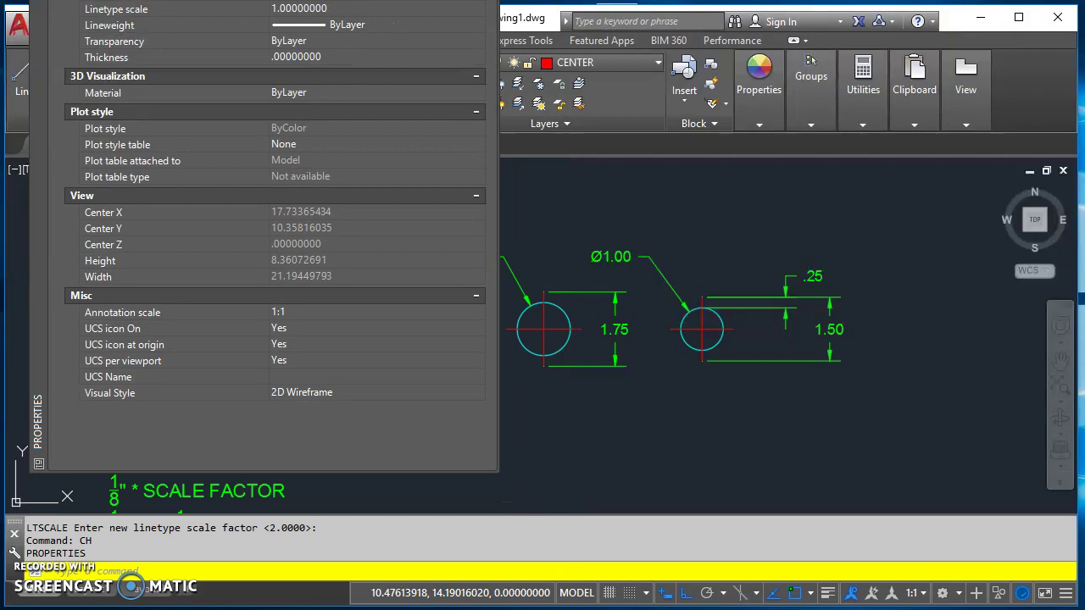
left_click_drag(36, 1, 13, 82)
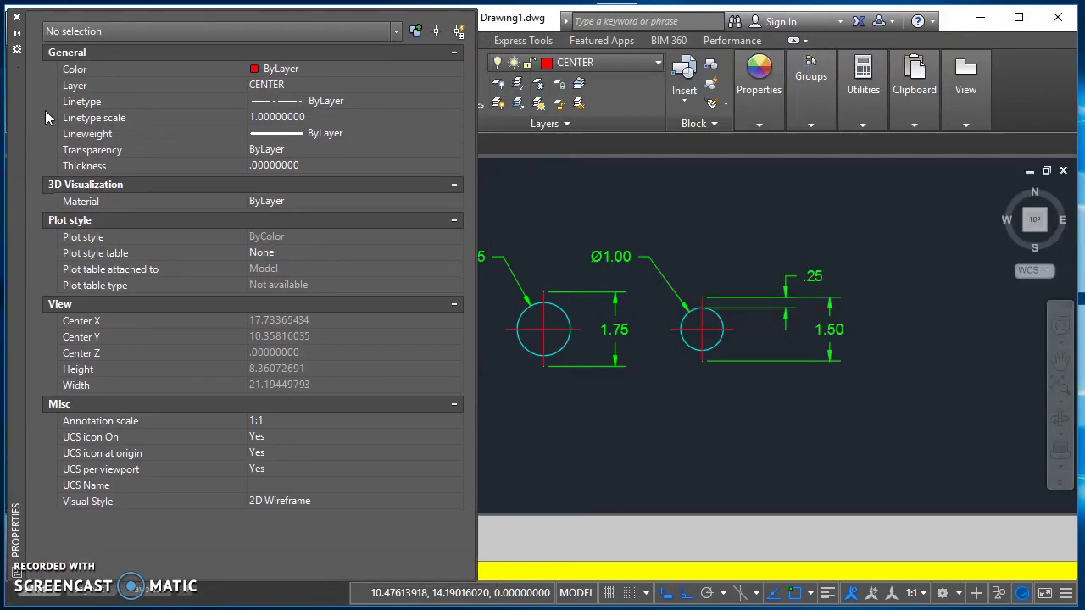
Inspect the linetype scale property of both center lines on the 1.75 diameter circle, then clear the selection
left_click(566, 458)
left_click(616, 434)
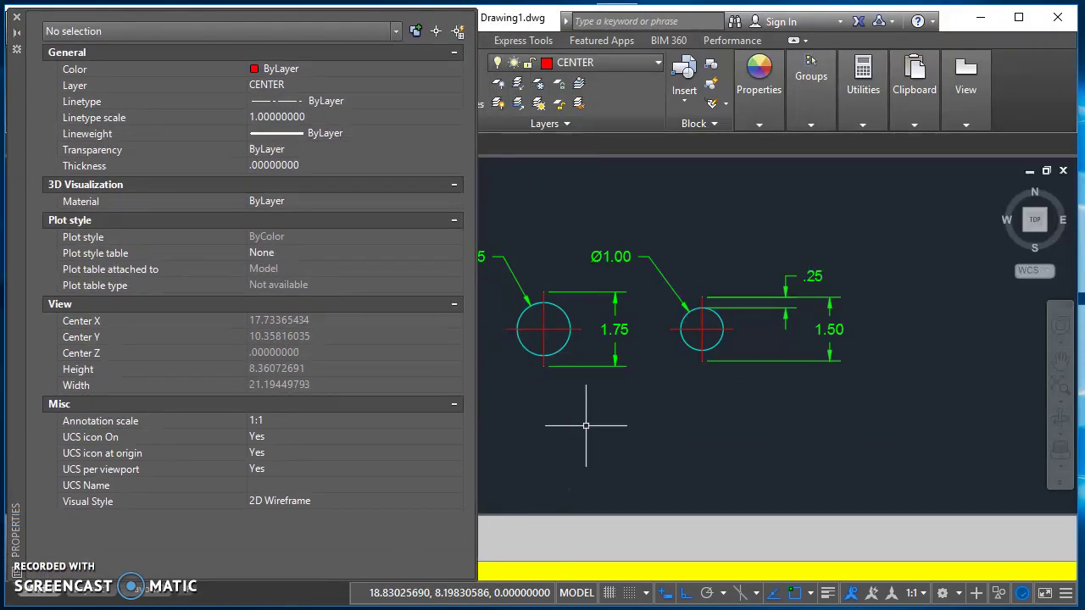
middle_click_drag(586, 424, 828, 419)
scroll(666, 337, "up", 2)
left_click(617, 333)
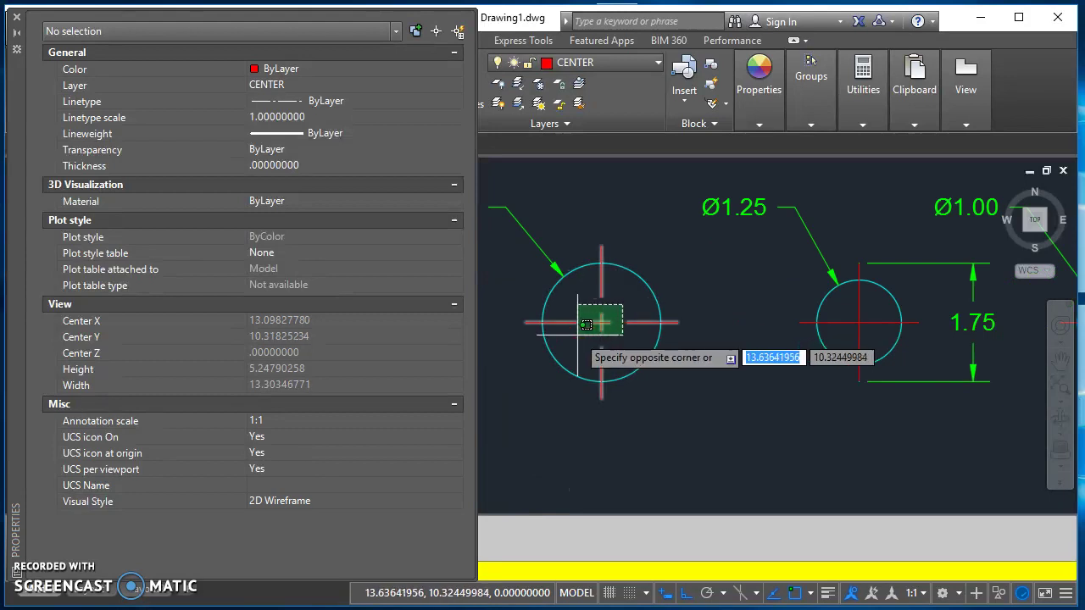
left_click(583, 309)
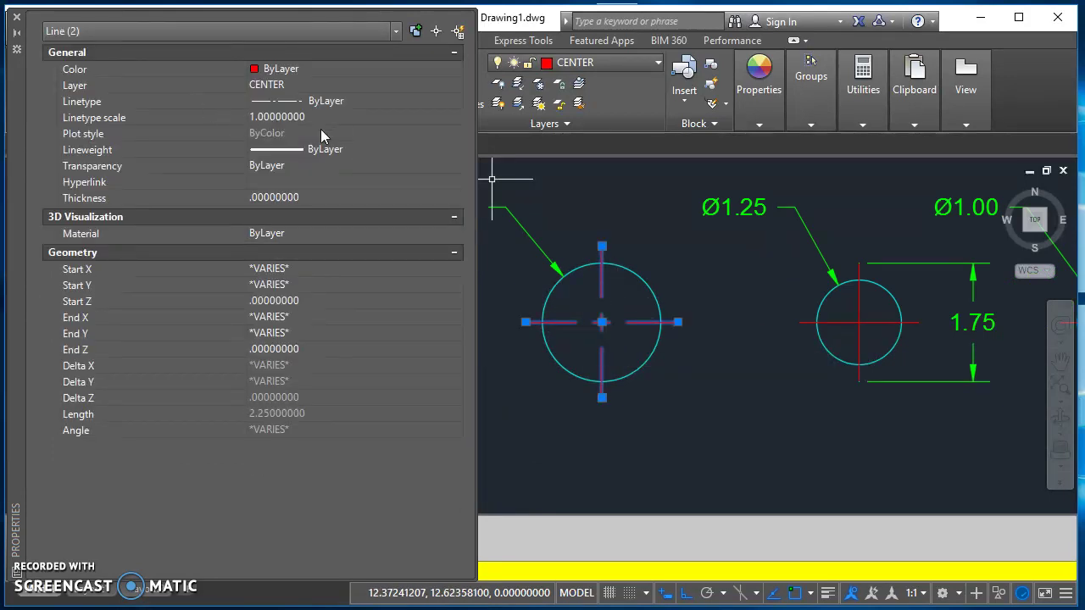
key("Escape")
Inspect the linetype scale property of both center lines on the 1.25 diameter circle, then clear the selection
left_click(907, 339)
left_click(818, 320)
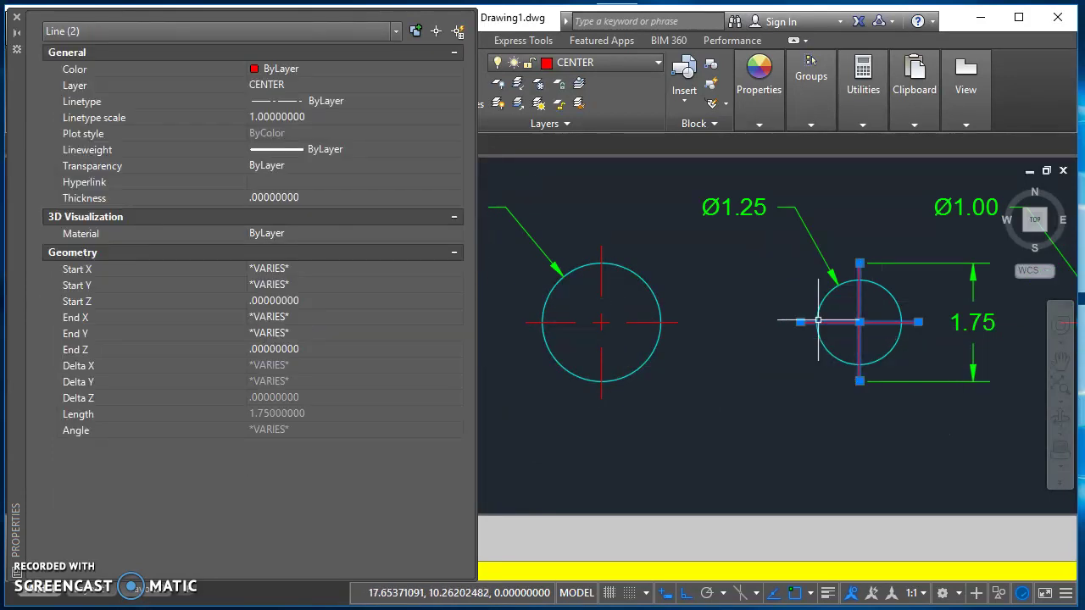
scroll(809, 387, "down", 4)
scroll(837, 346, "up", 3)
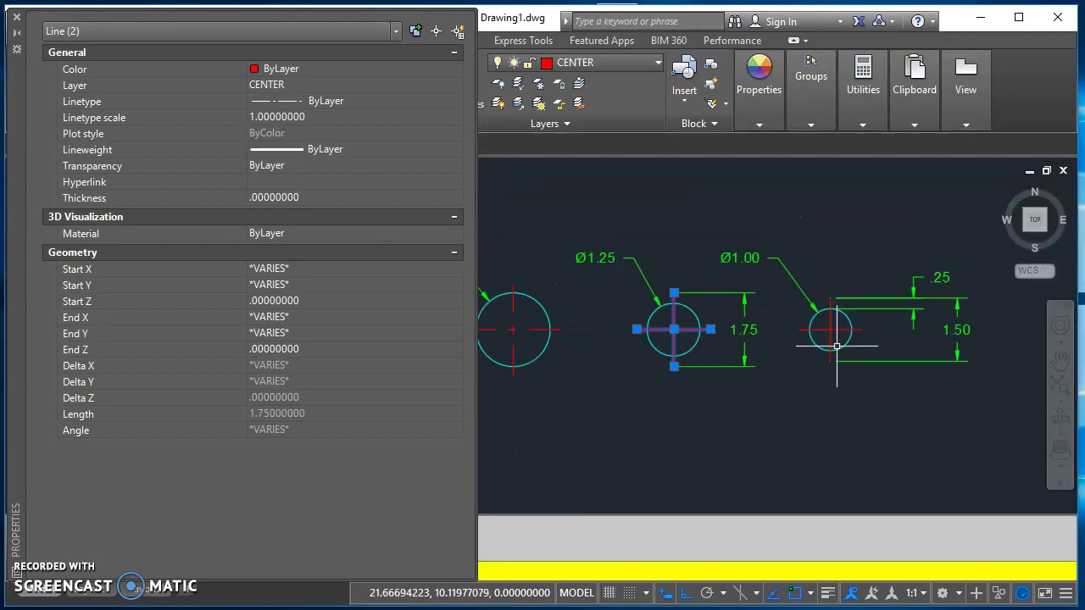
scroll(837, 346, "up", 1)
key("Escape")
Inspect the linetype scale property of both center lines on the 1.00 diameter circle, then clear the selection
left_click(838, 315)
left_click(804, 334)
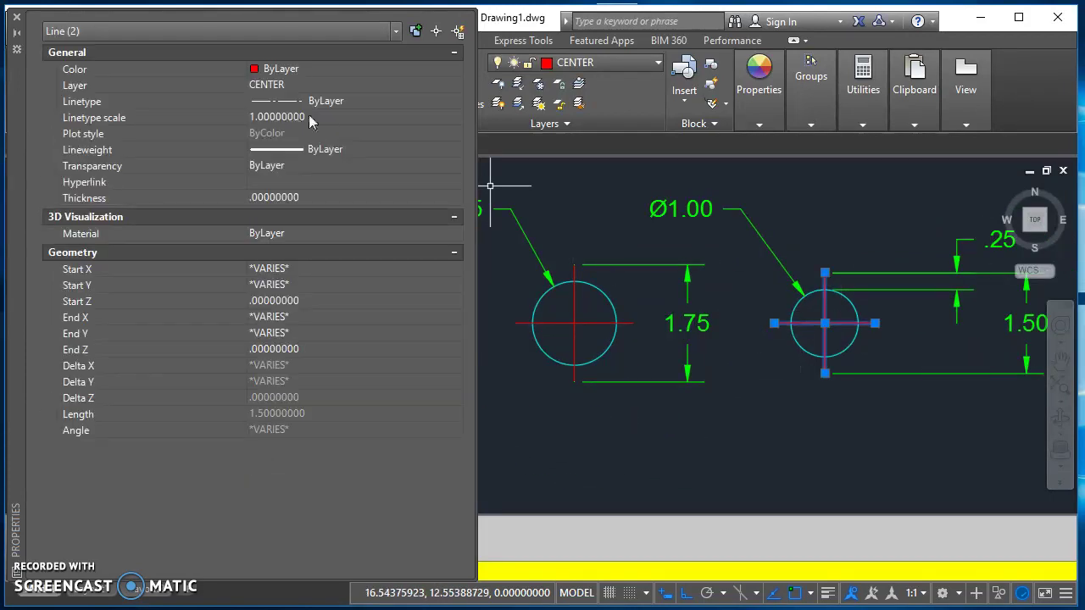
key("Escape")
scroll(657, 426, "down", 2)
middle_click_drag(607, 440, 676, 425)
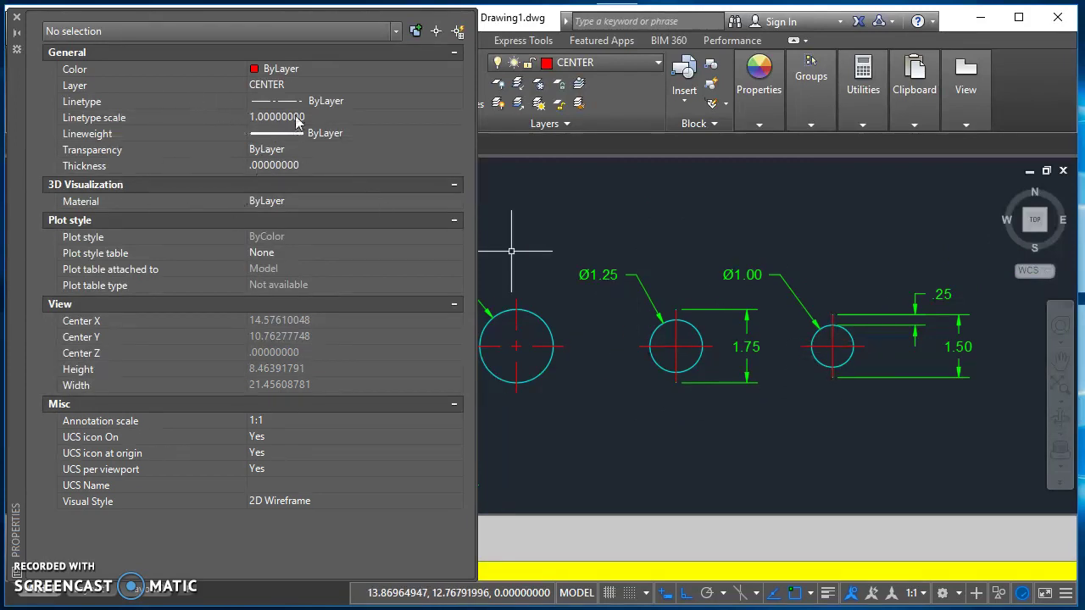
Recheck the global linetype scale factor with LTSCALE, keeping the offered value
scroll(557, 364, "down", 3)
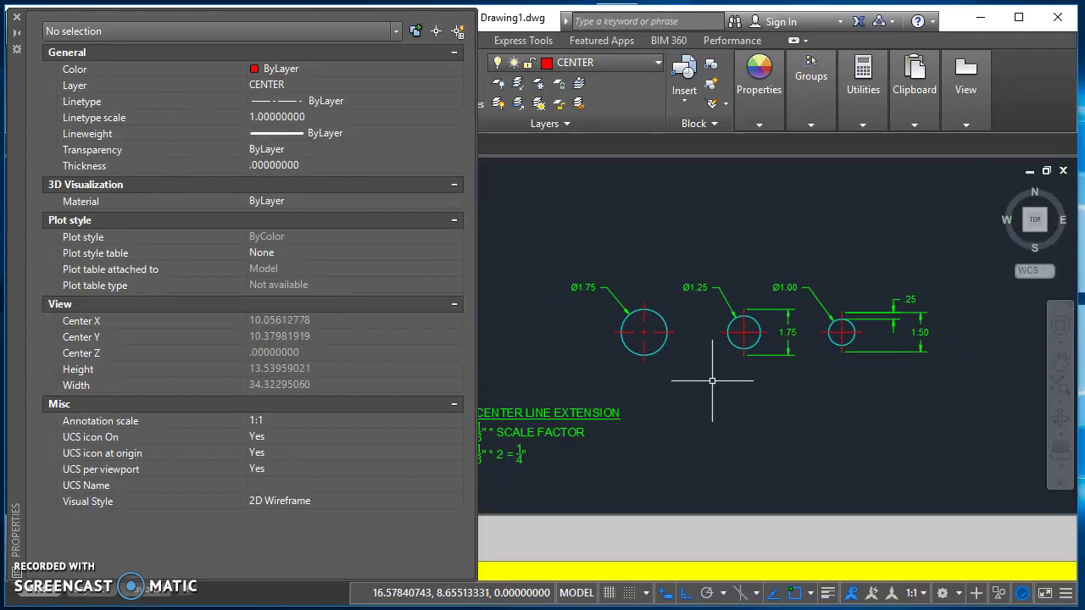
type("LTS")
key("Return")
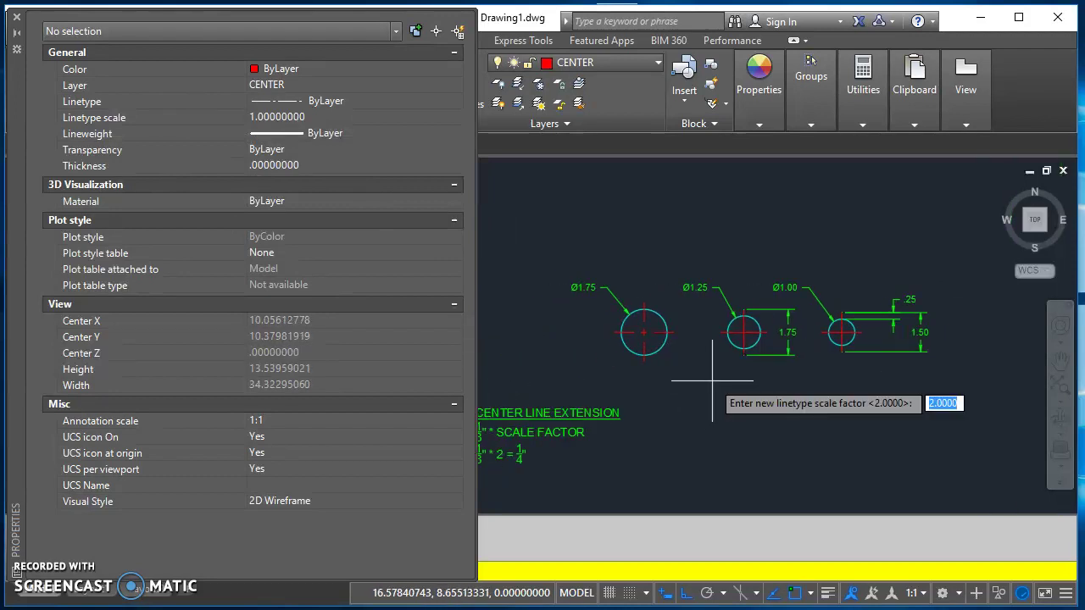
key("Return")
scroll(642, 347, "up", 4)
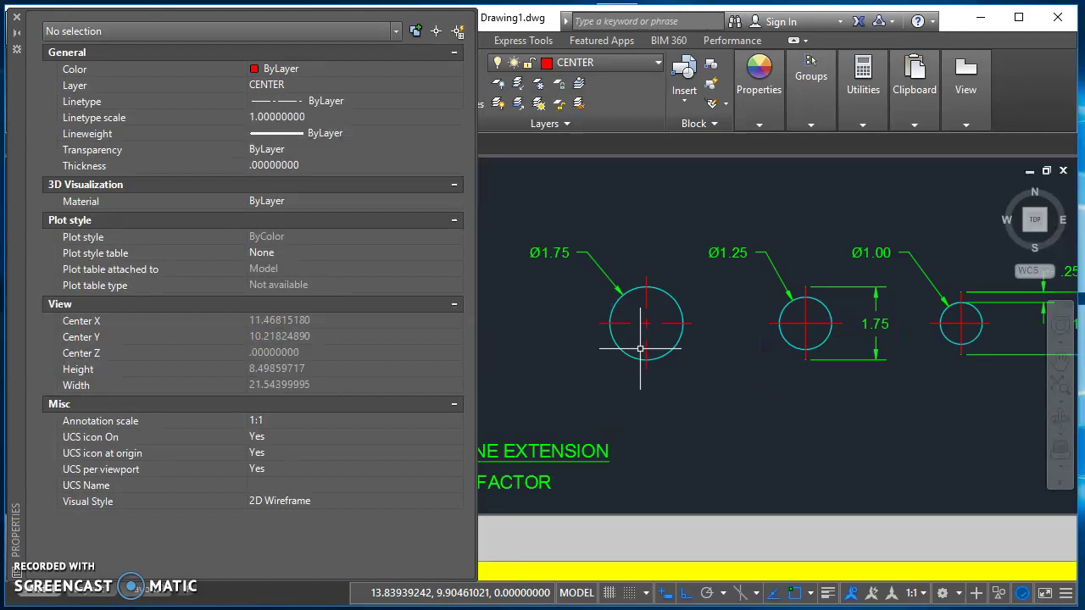
Turn all drawing layers back on with LAYON
middle_click_drag(867, 363, 733, 366)
scroll(778, 299, "up", 2)
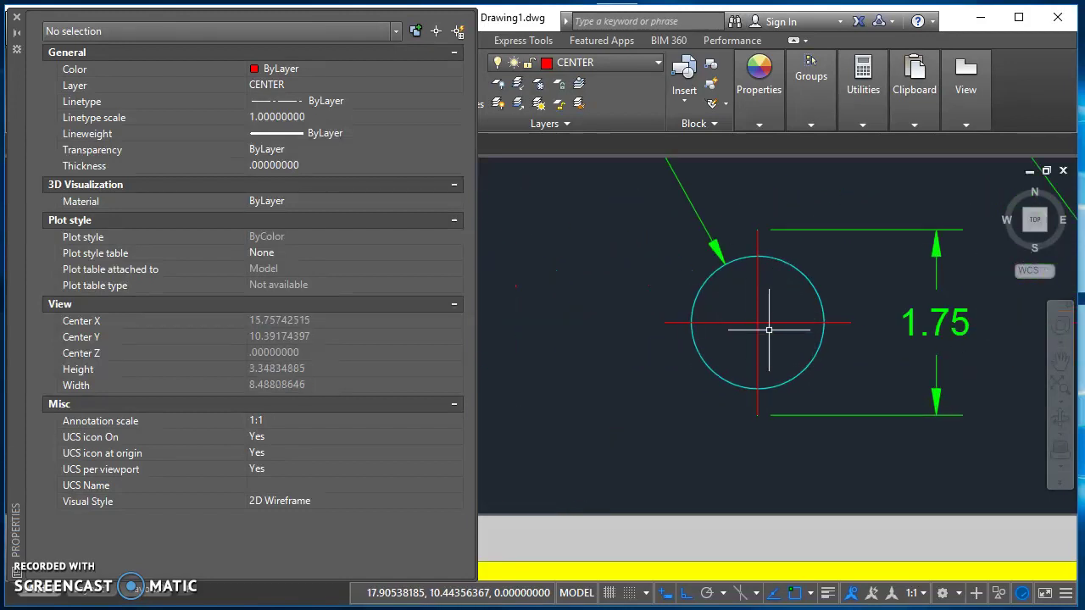
scroll(790, 332, "down", 2)
scroll(791, 333, "down", 3)
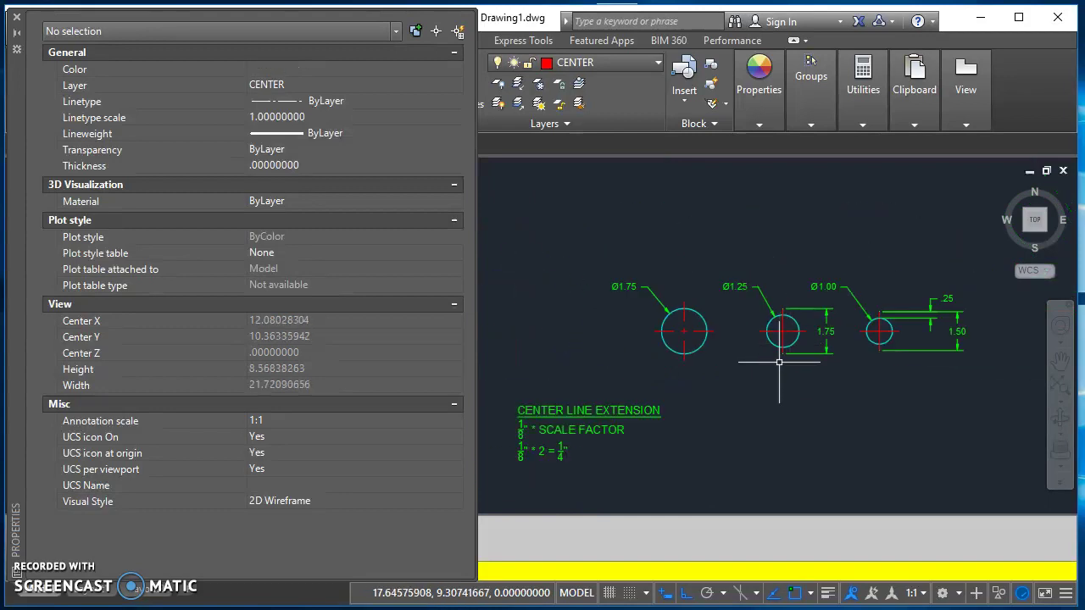
type("LAYON")
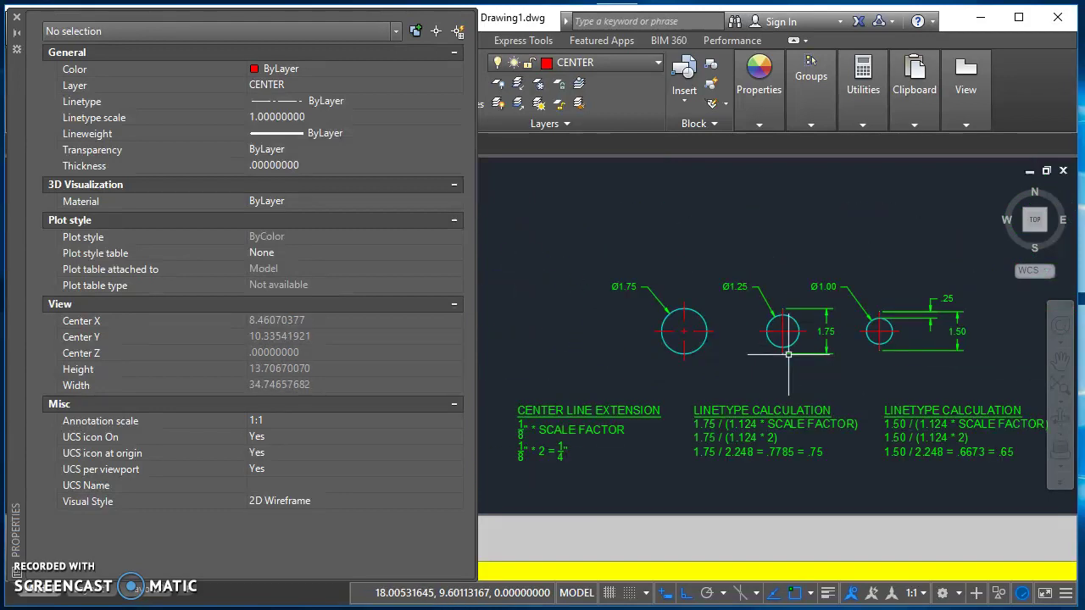
Turn off the layer holding the 1.50 linetype calculation note with LAYOFF
key("BackSpace")
key("BackSpace")
key("Return")
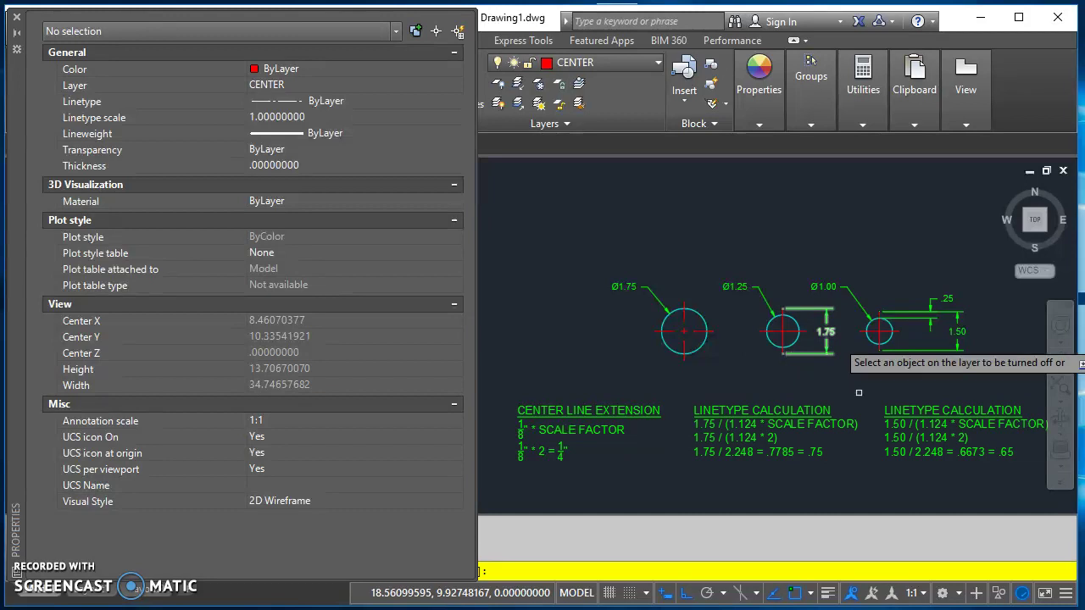
left_click(882, 450)
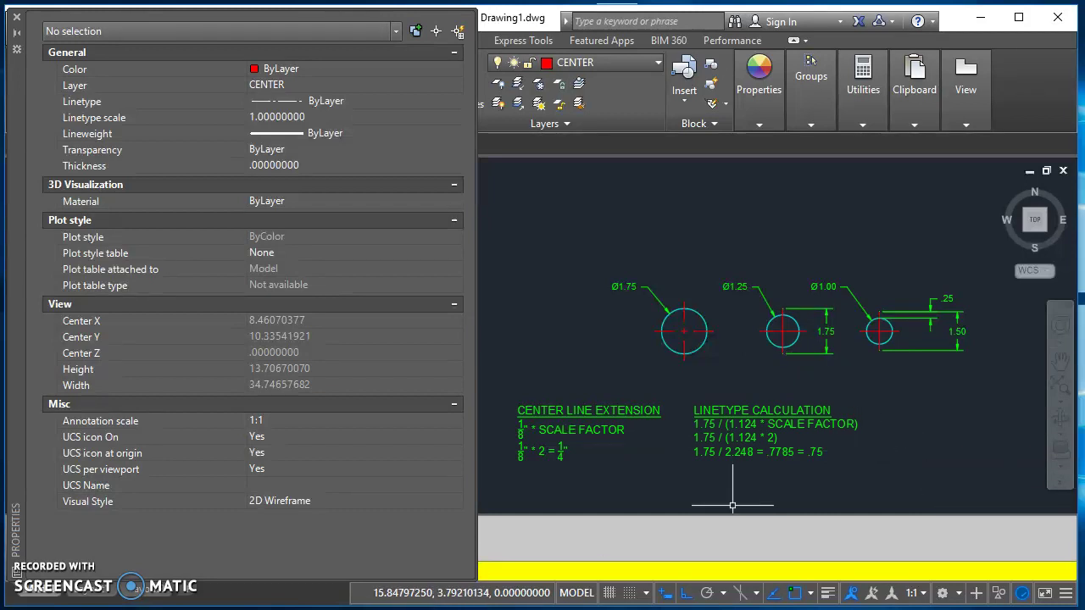
Switch to the Snipping Tool to read the center line minimum length formula, then return to the AutoCAD drawing
mouse_move(455, 607)
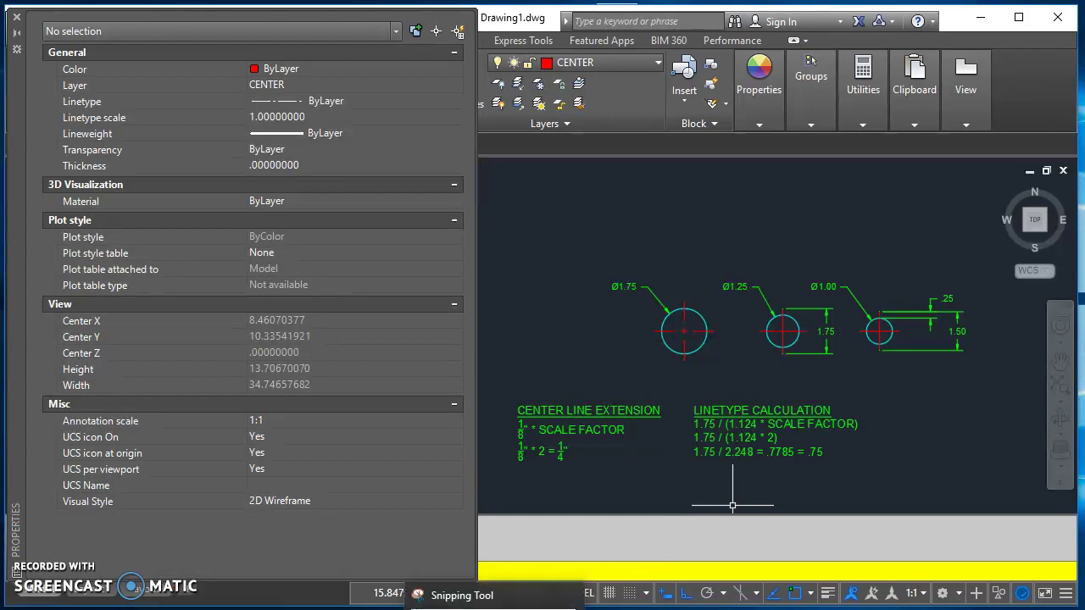
left_click(458, 596)
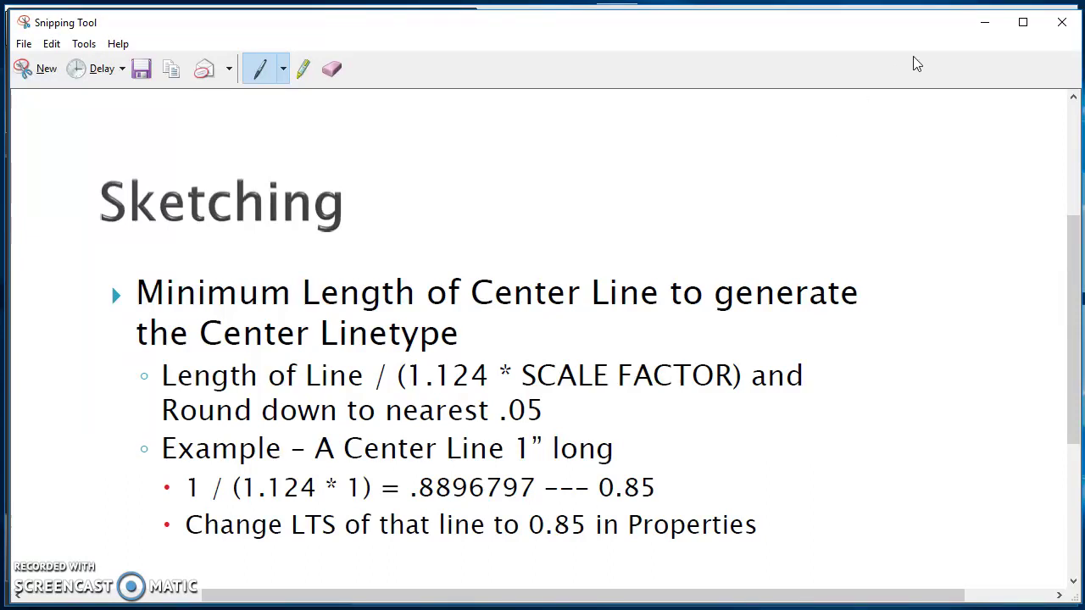
left_click(985, 23)
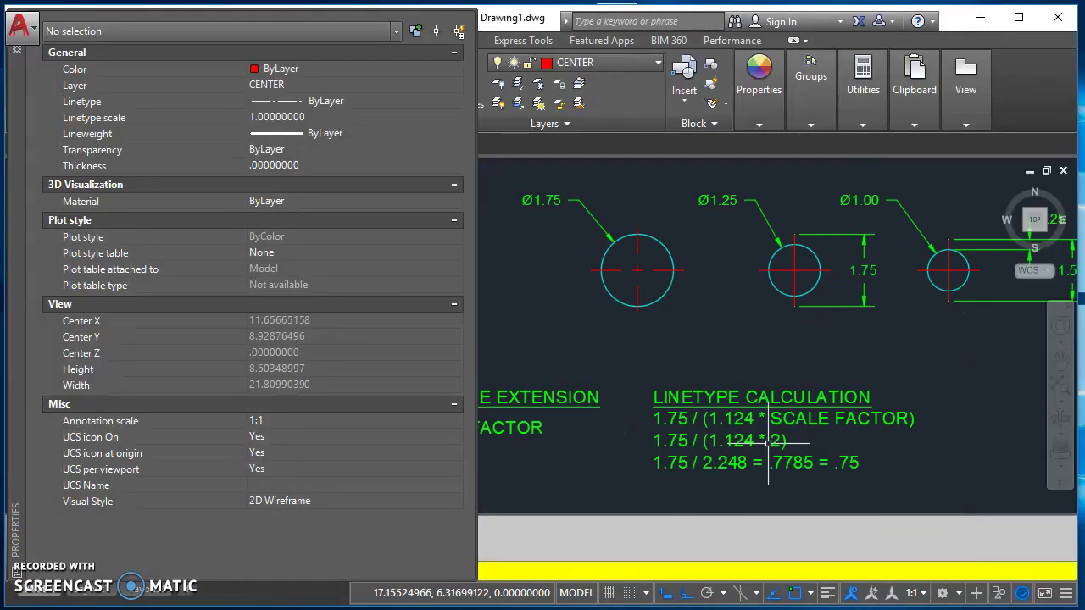
Review the 1.75 linetype calculation note, place Calculator beside it and multiply 1.124 by the scale factor 2
middle_click_drag(768, 443, 720, 410)
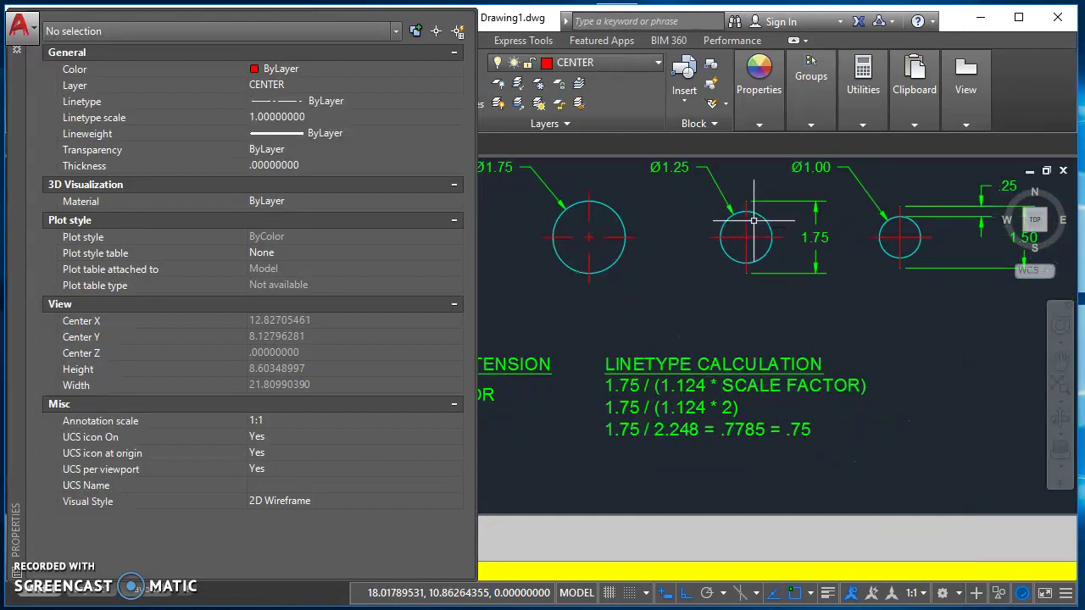
scroll(753, 220, "up", 2)
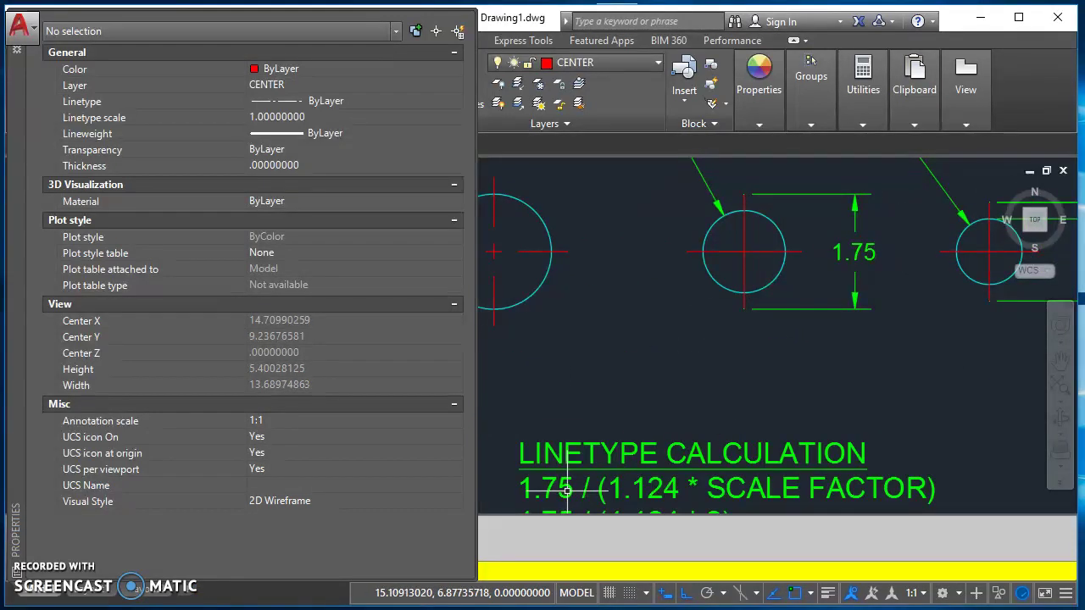
scroll(566, 490, "down", 2)
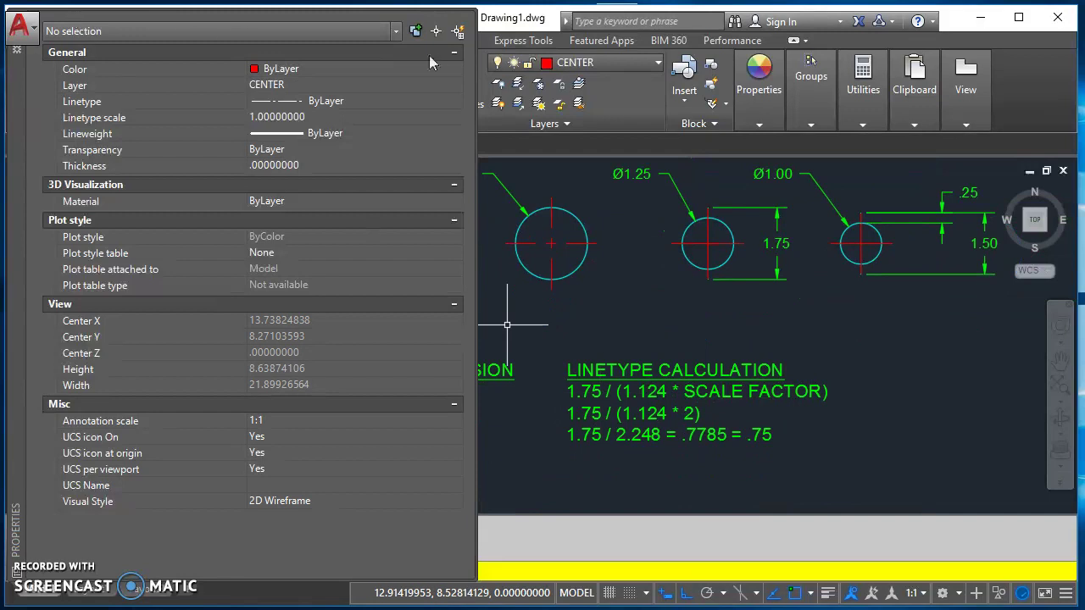
scroll(637, 336, "up", 2)
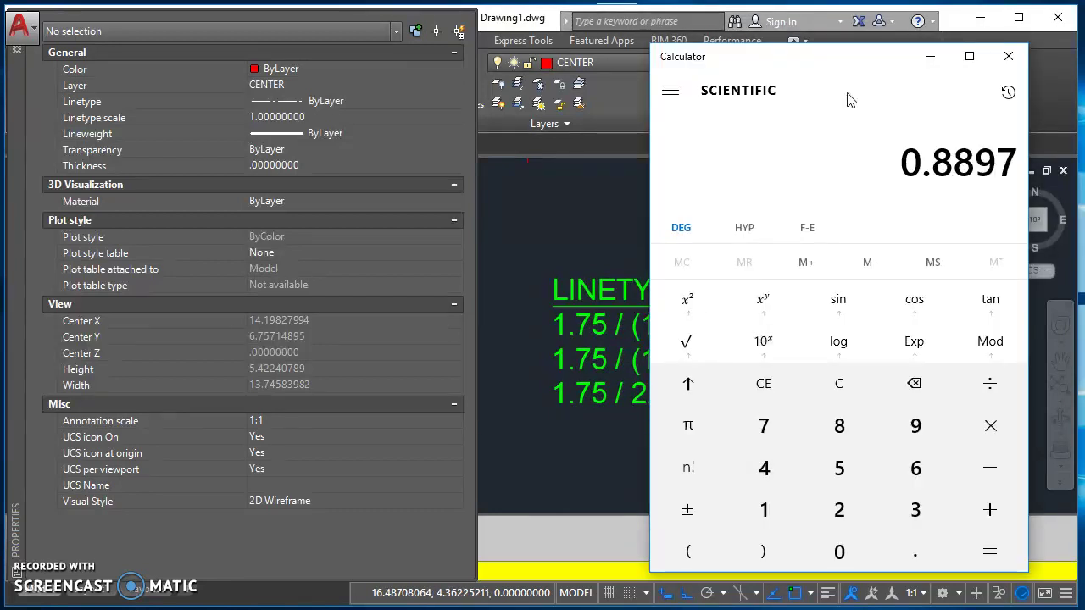
mouse_move(850, 66)
left_mouse_down()
mouse_move(588, 93)
mouse_move(333, 61)
left_mouse_up()
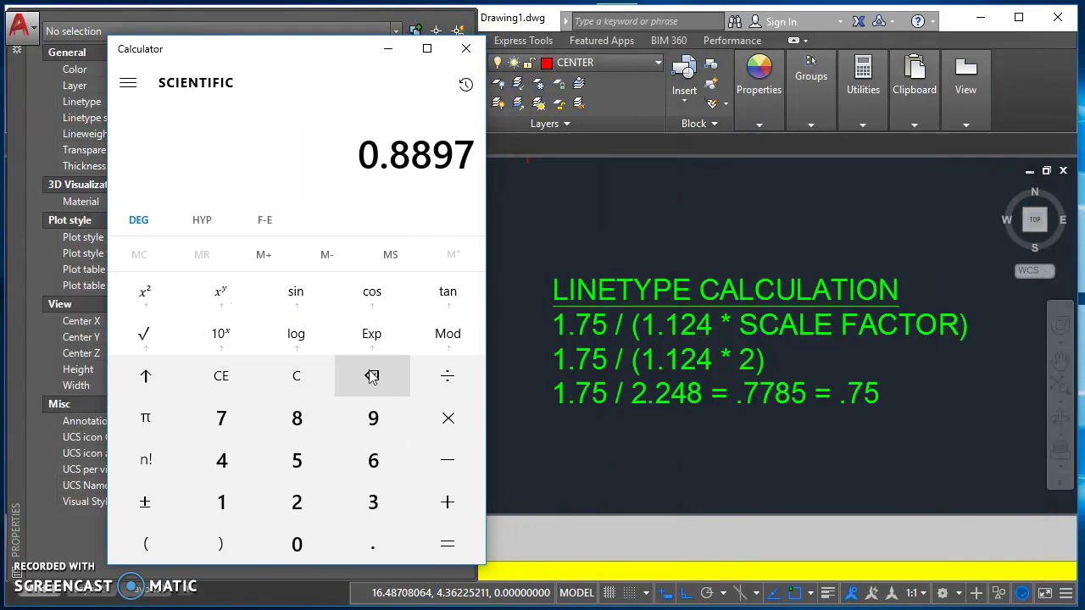
key("Escape")
key("Escape")
type("1.1")
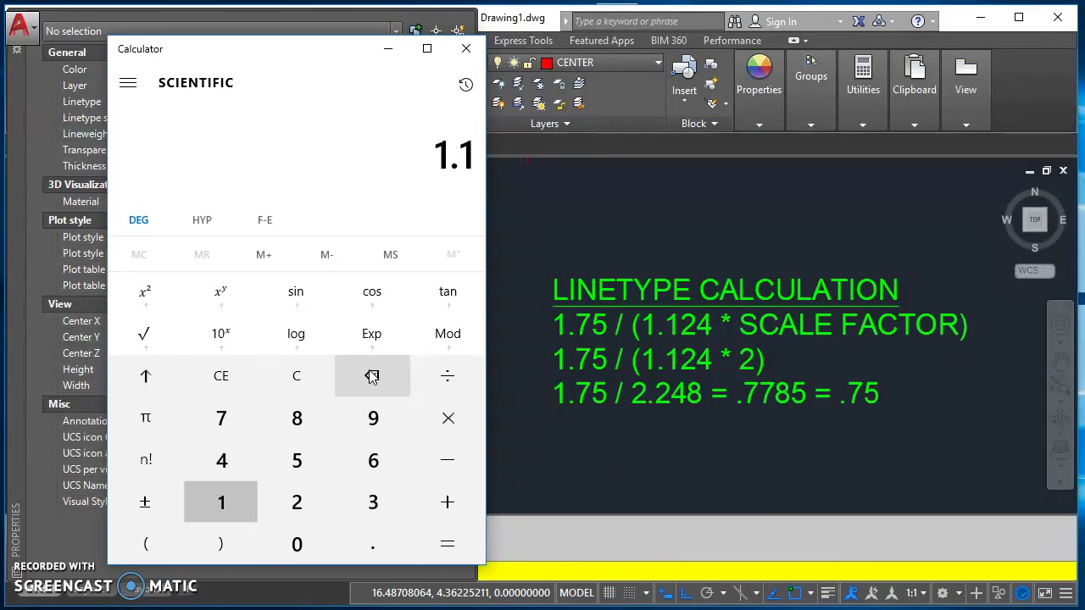
type("24")
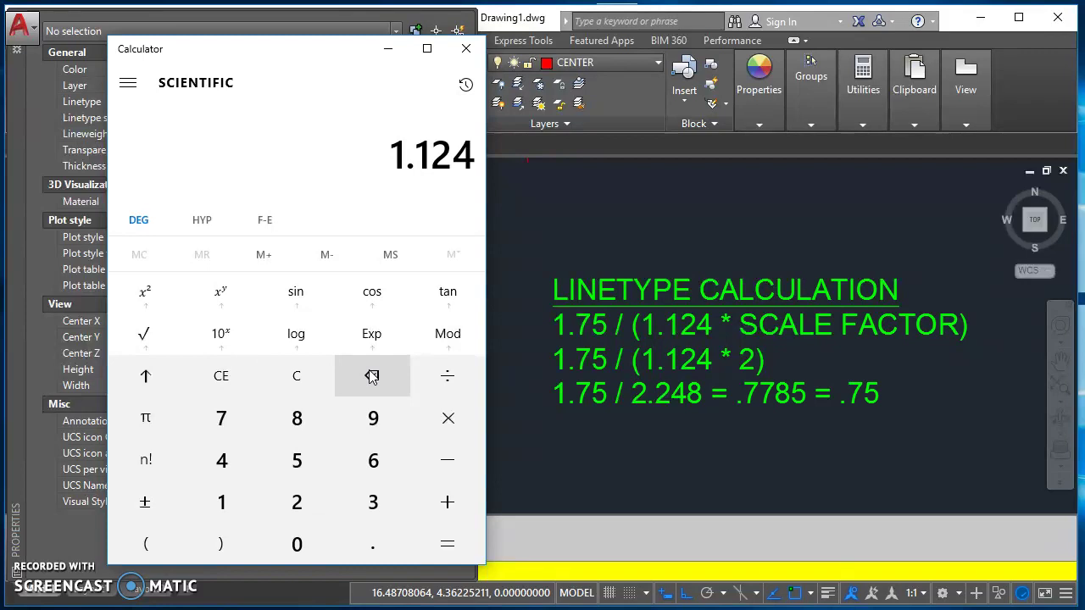
type("*2")
key("Return")
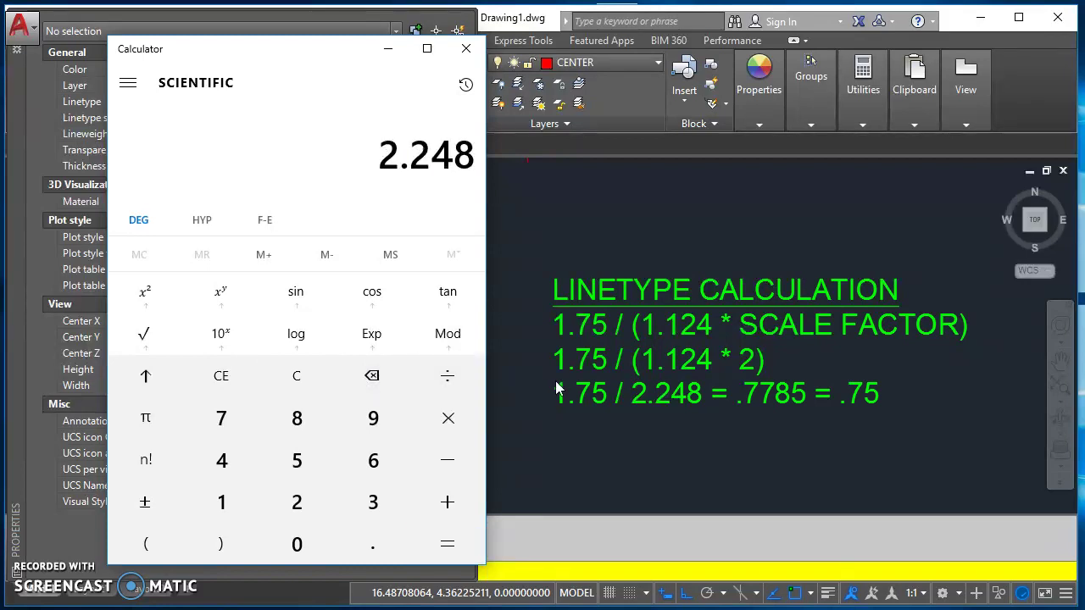
Divide the center line length 1.75 by 2.248 in Calculator, then return to the AutoCAD drawing
type("1.75")
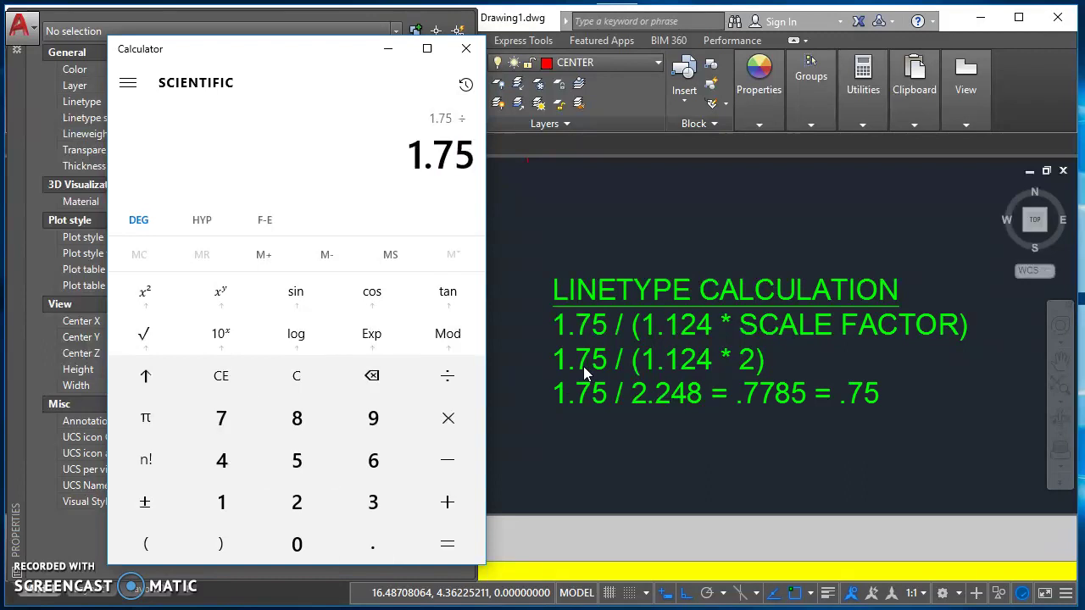
type("2.248")
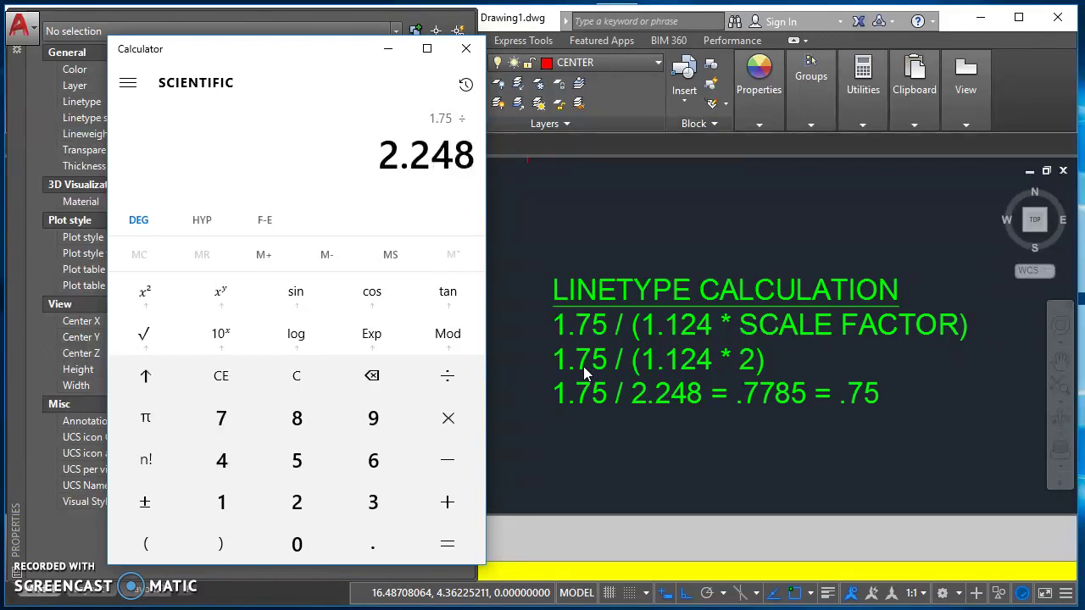
key("Return")
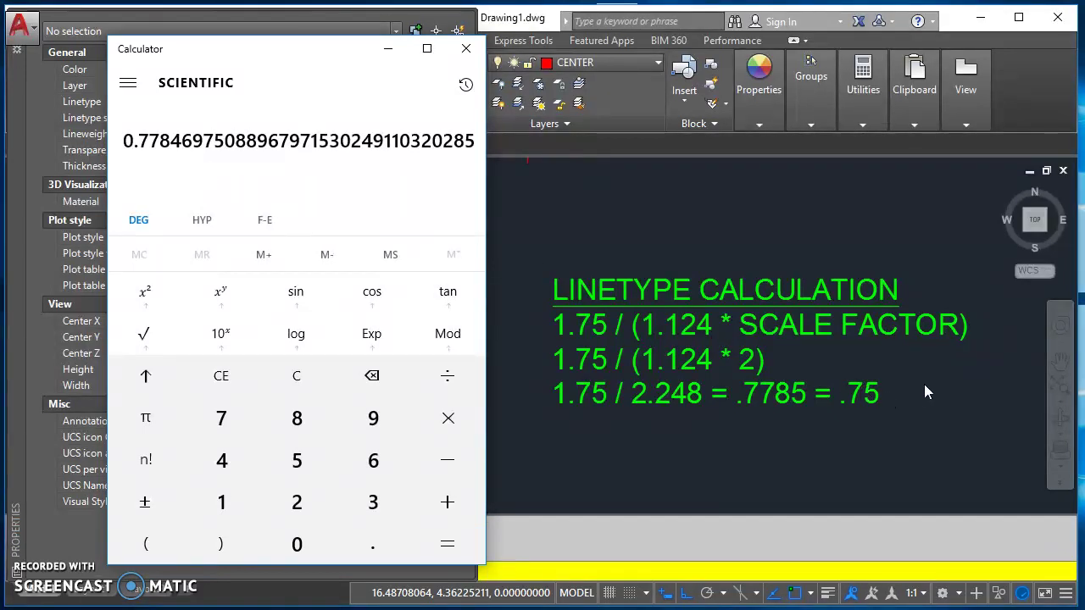
left_click(387, 49)
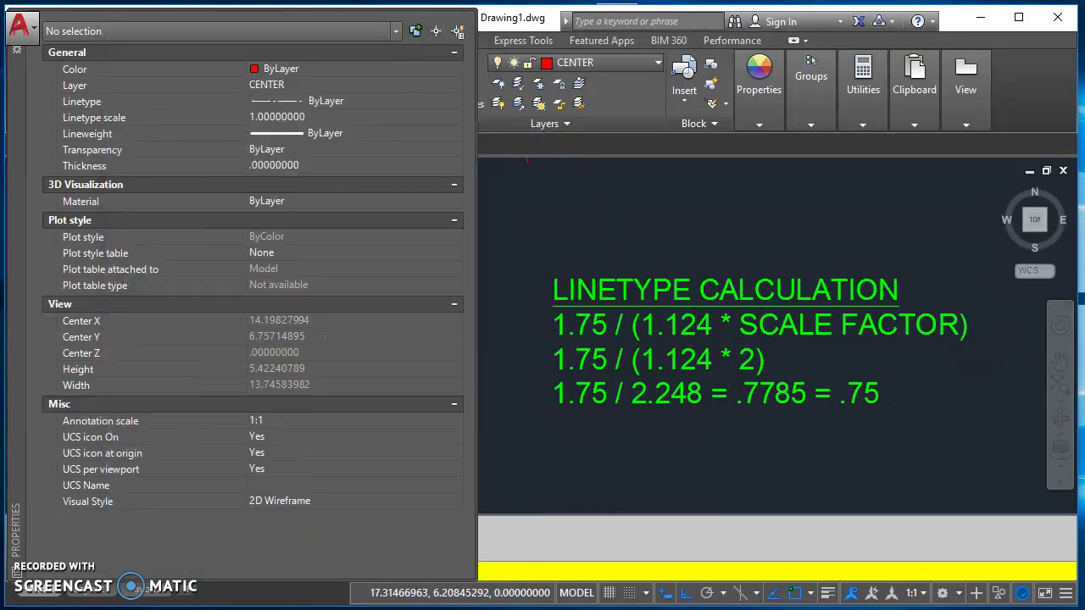
Set the linetype scale of both center lines on the 1.25 diameter circle to .75, then clear the selection
scroll(744, 373, "down", 2)
scroll(746, 339, "up", 6)
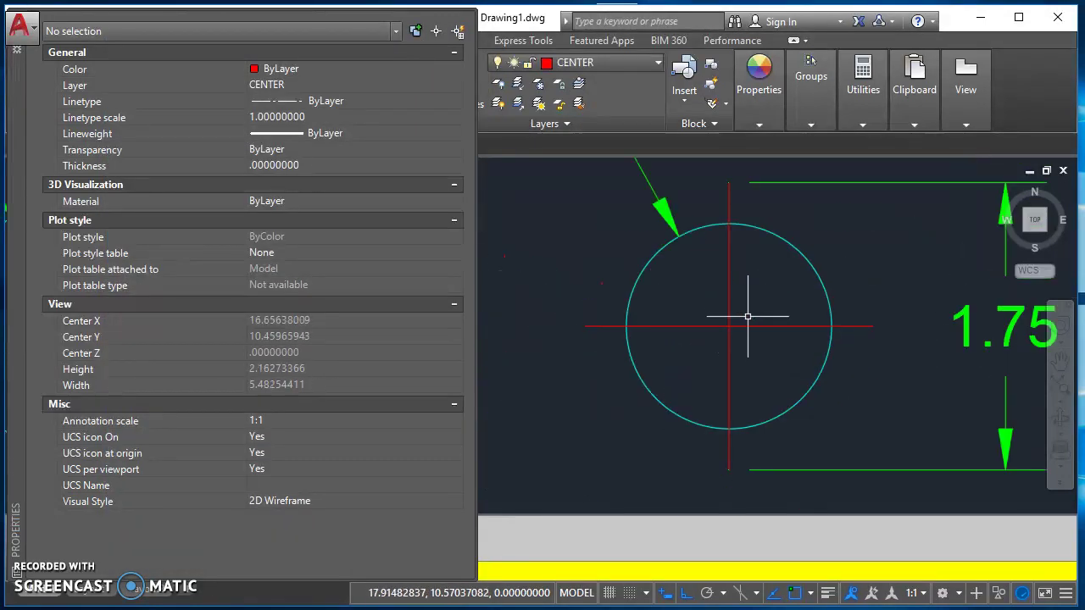
left_click(744, 312)
left_click(723, 328)
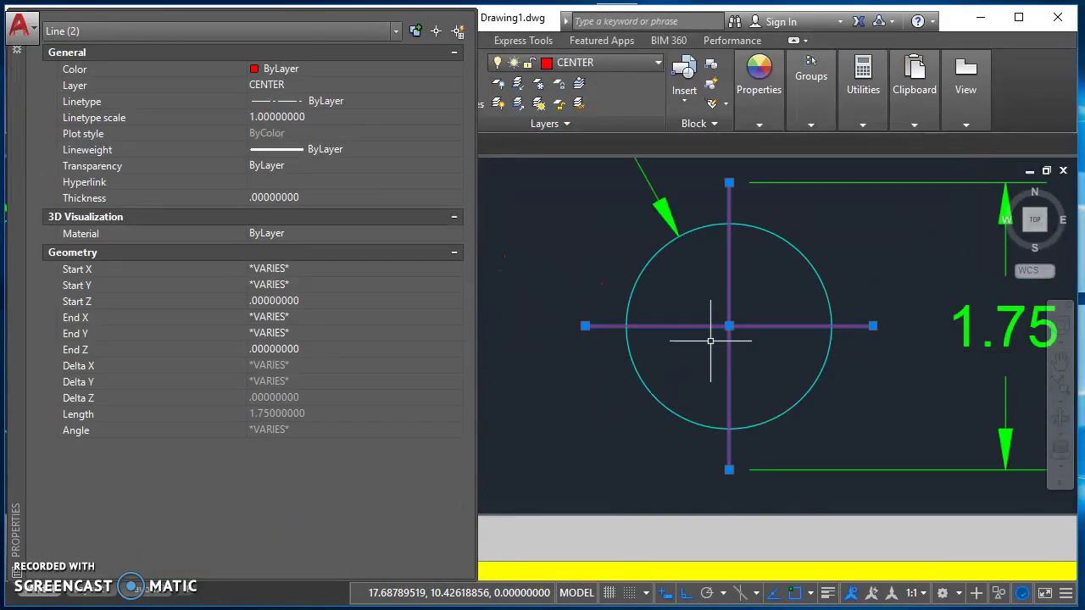
left_click(312, 118)
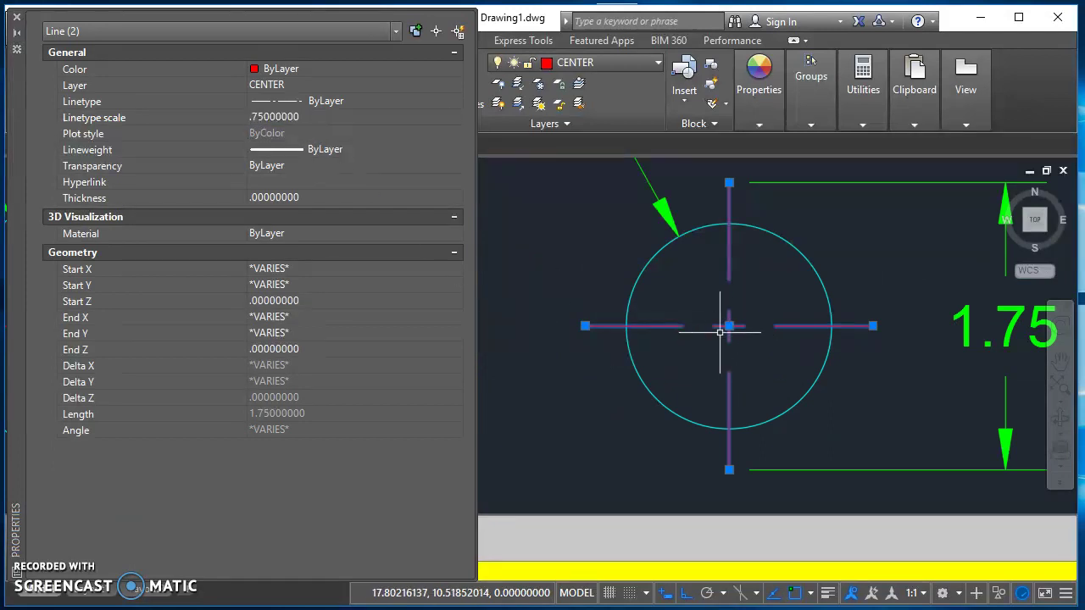
key("Escape")
Examine the 1.00 diameter circle's center lines, then turn on all layers with LAYON
scroll(751, 390, "down", 4)
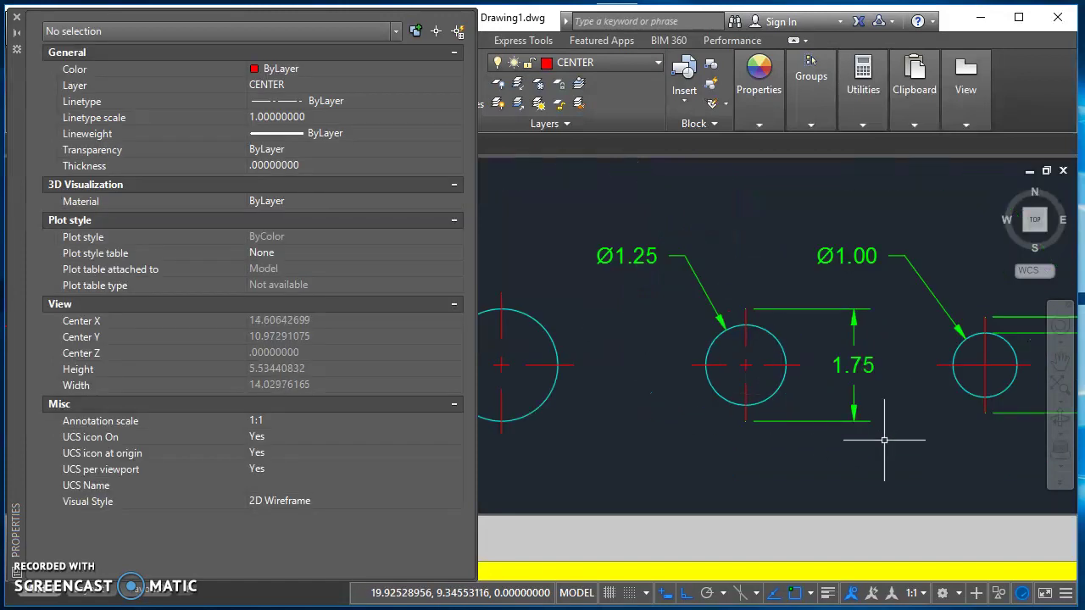
middle_click_drag(889, 436, 552, 380)
scroll(668, 350, "up", 2)
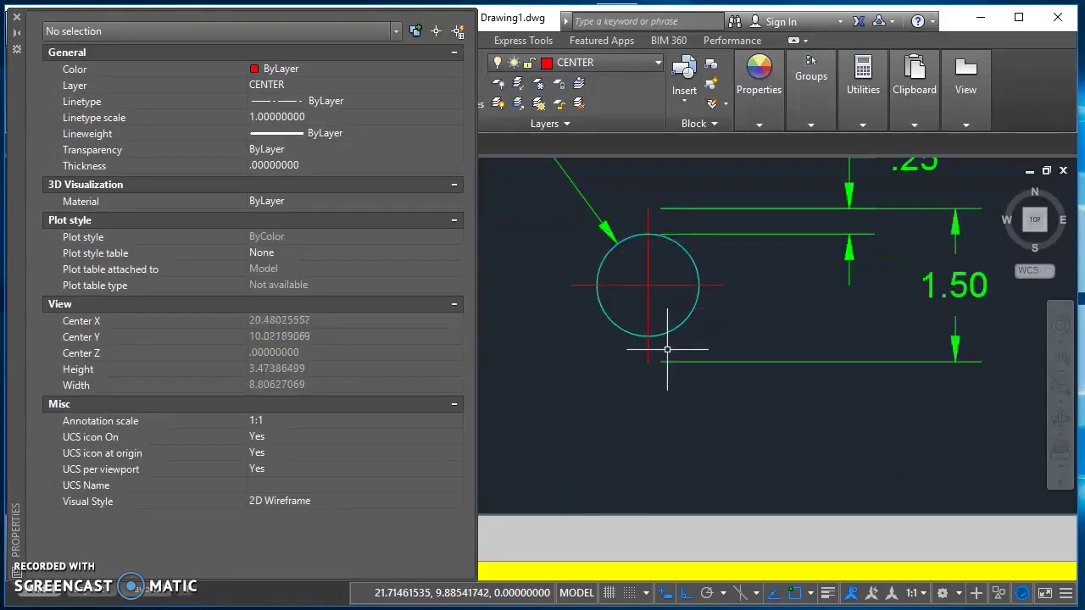
mouse_move(716, 289)
middle_mouse_down()
mouse_move(784, 357)
mouse_move(819, 347)
mouse_move(717, 345)
middle_mouse_up()
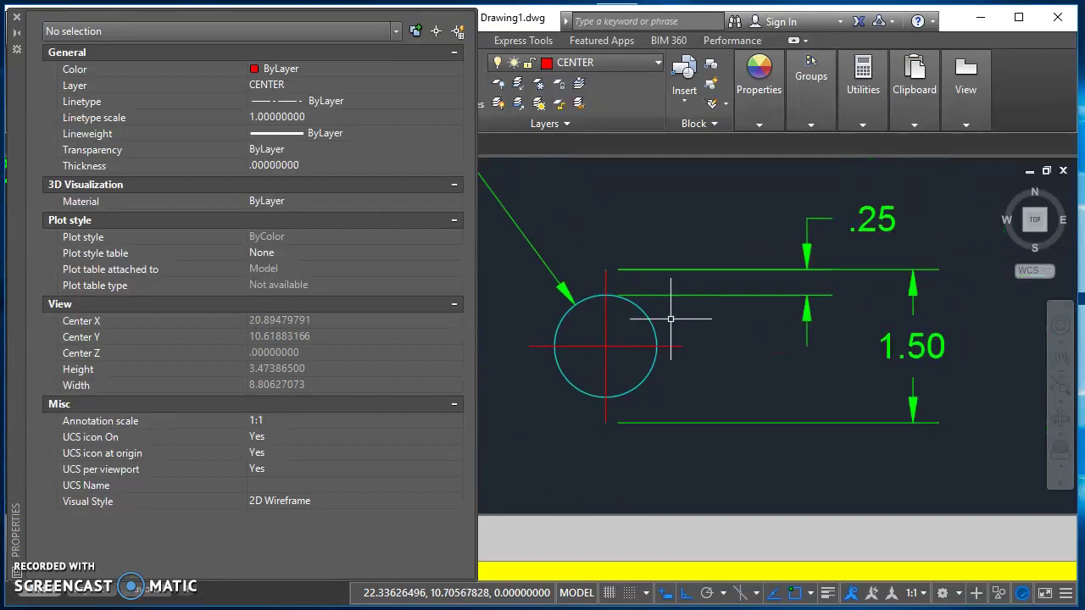
scroll(720, 407, "down", 5)
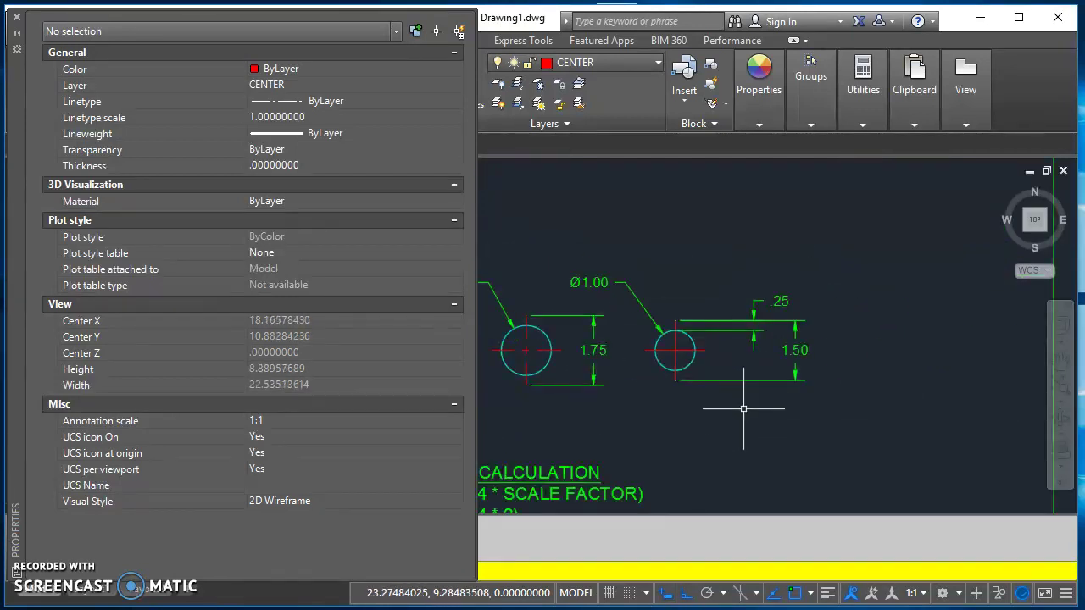
middle_click_drag(730, 431, 731, 347)
type("LAYON")
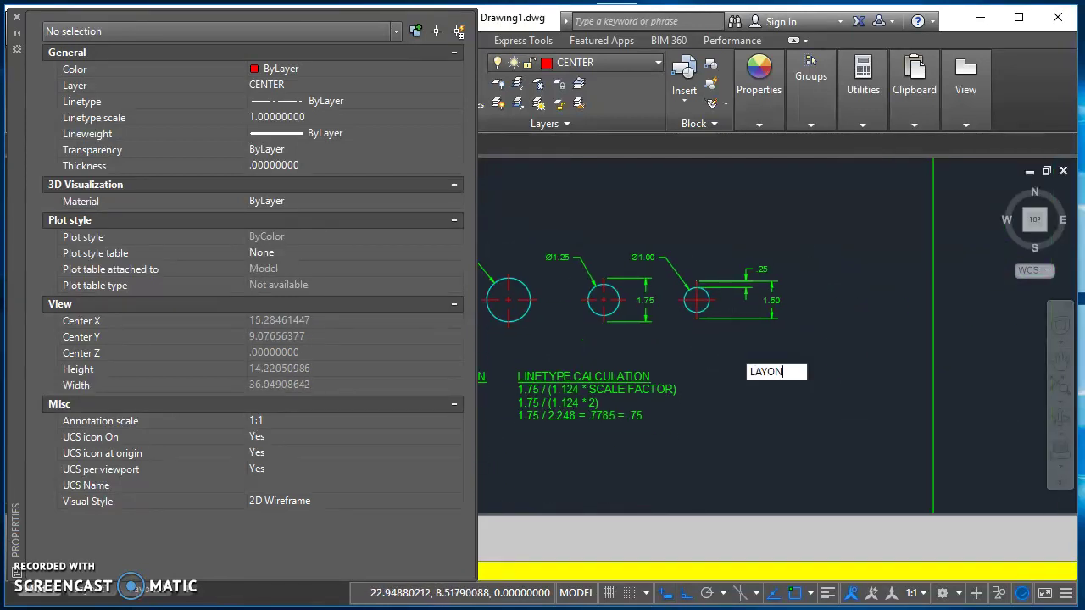
key("Return")
Review the 1.50 linetype calculation note, then switch to Calculator and multiply 1.124 by 2
scroll(743, 322, "up", 3)
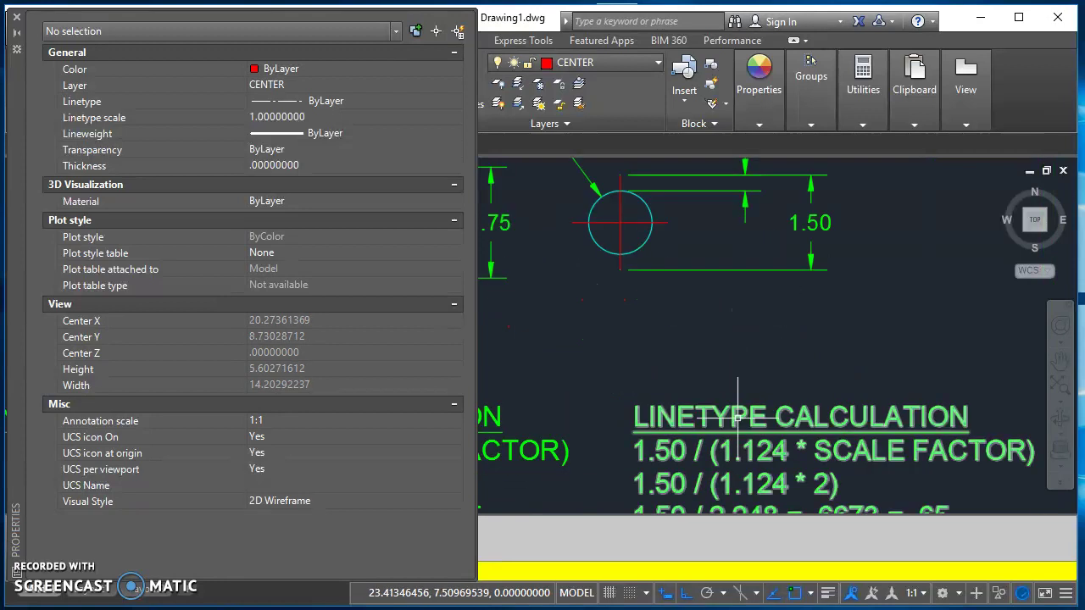
scroll(657, 369, "down", 1)
scroll(657, 369, "up", 3)
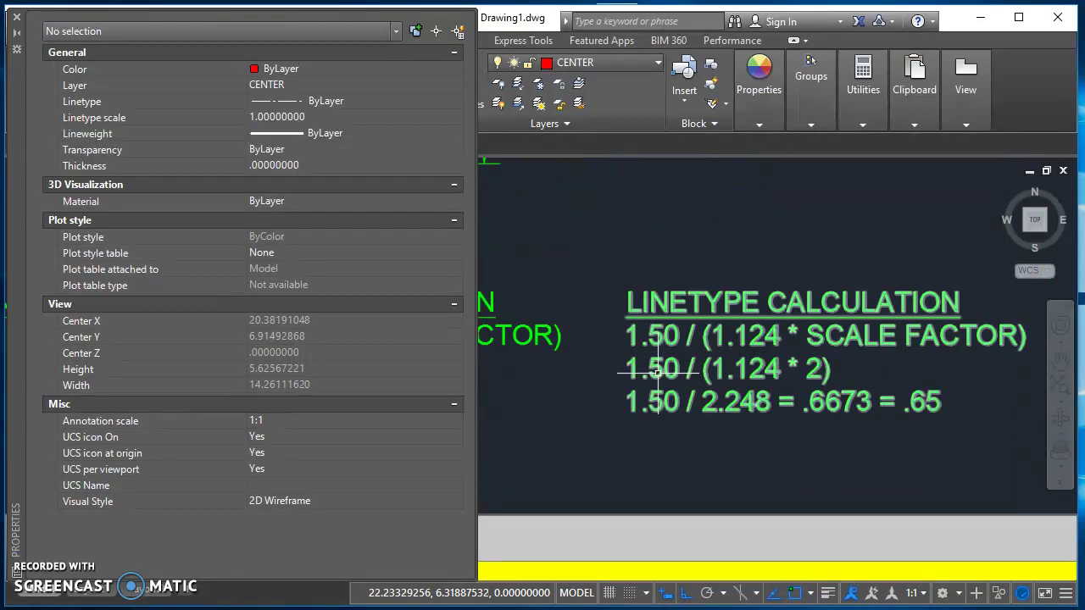
scroll(687, 368, "down", 1)
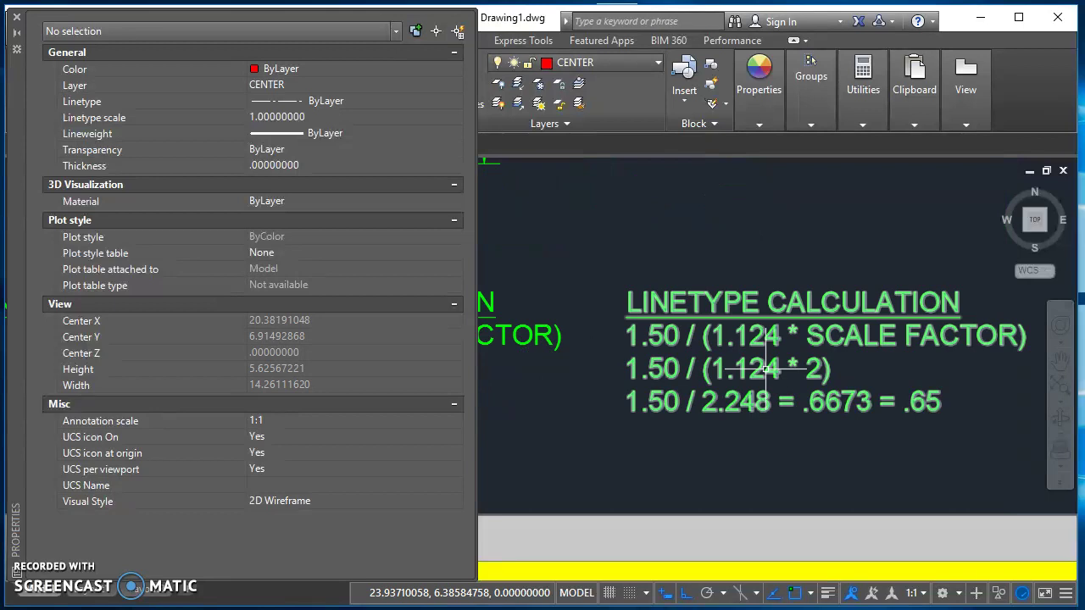
key("alt+Tab")
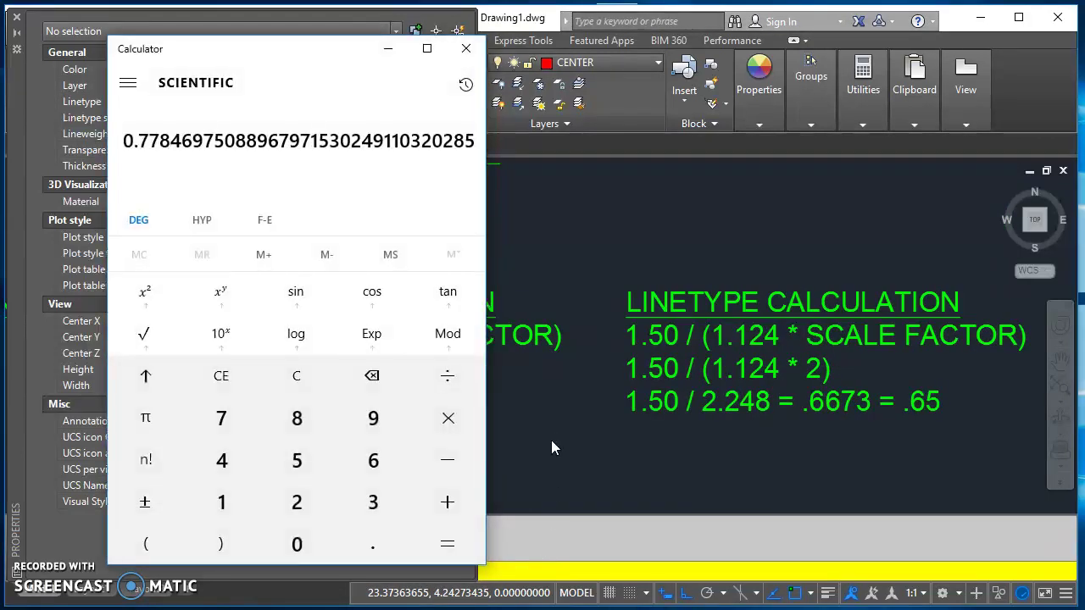
type("1.124*2")
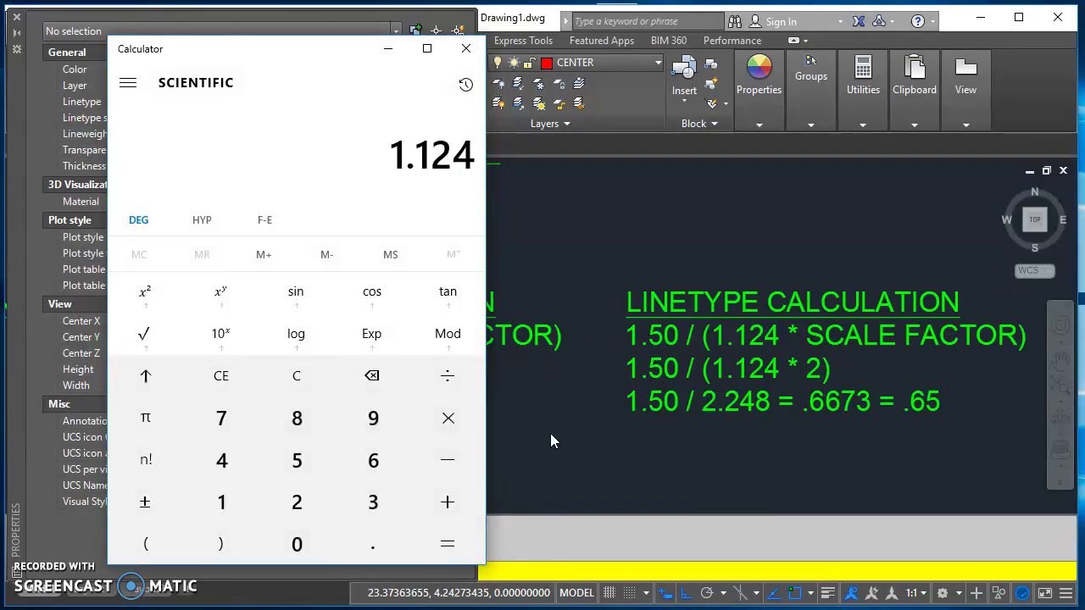
key("Return")
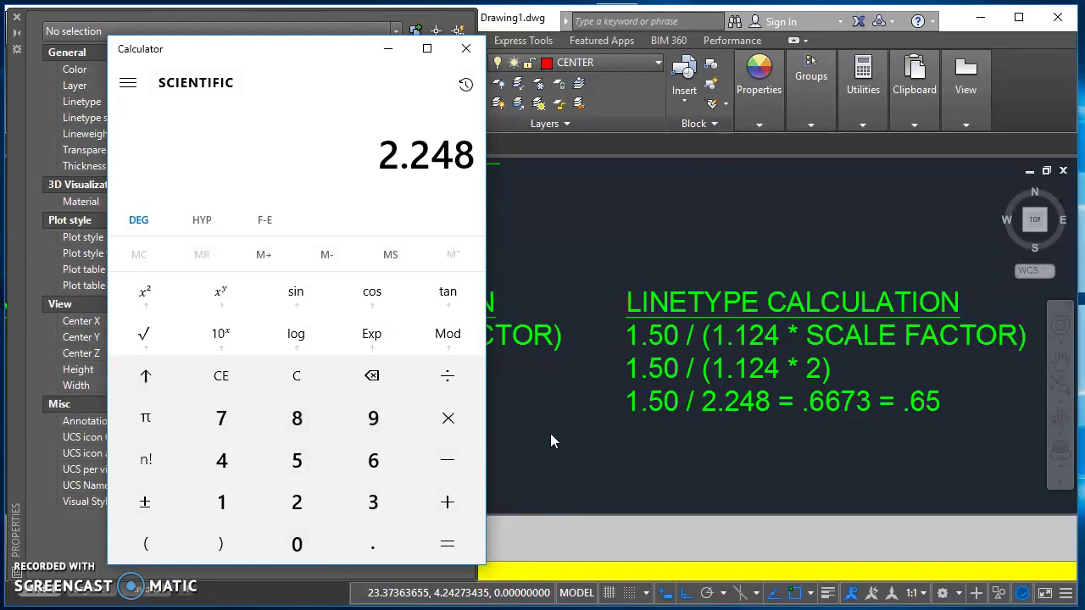
Divide the center line length 1.5 by 2.248 in Calculator, then return to the AutoCAD drawing
type("1.5/2")
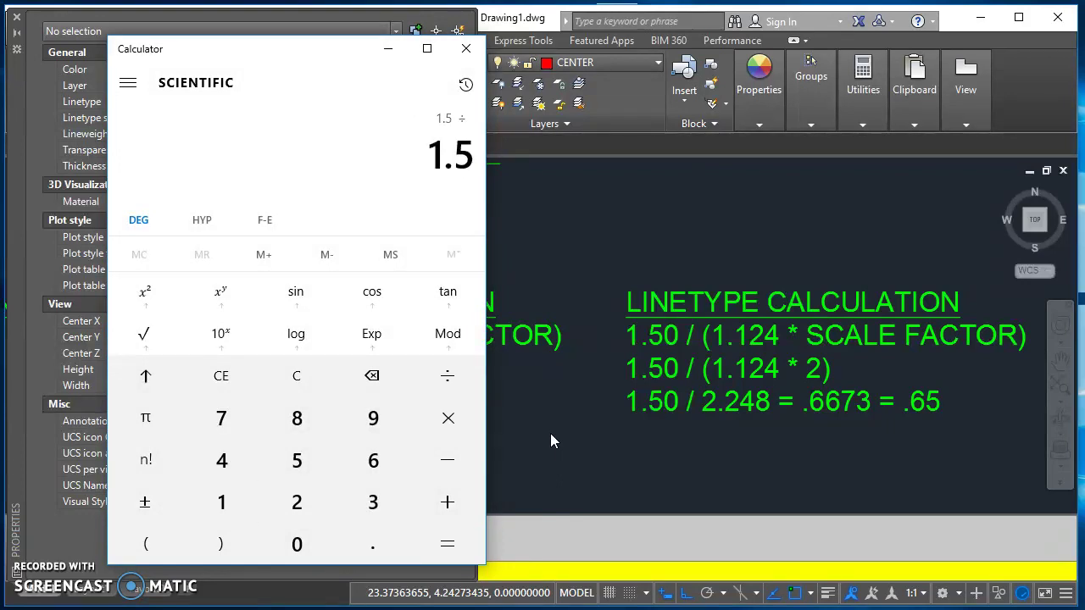
type(".248")
key("Return")
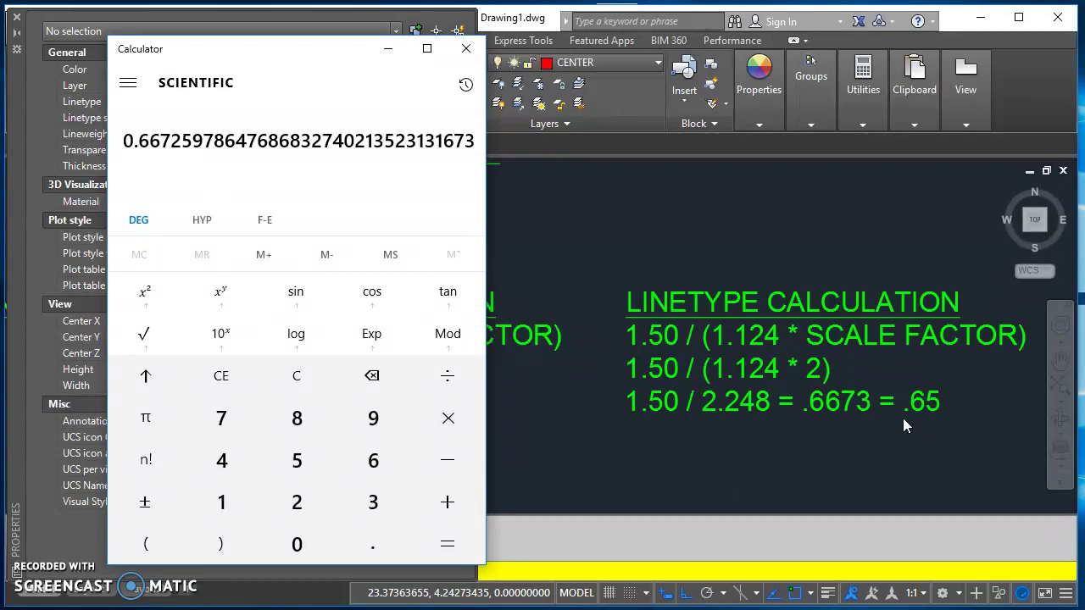
left_click(388, 49)
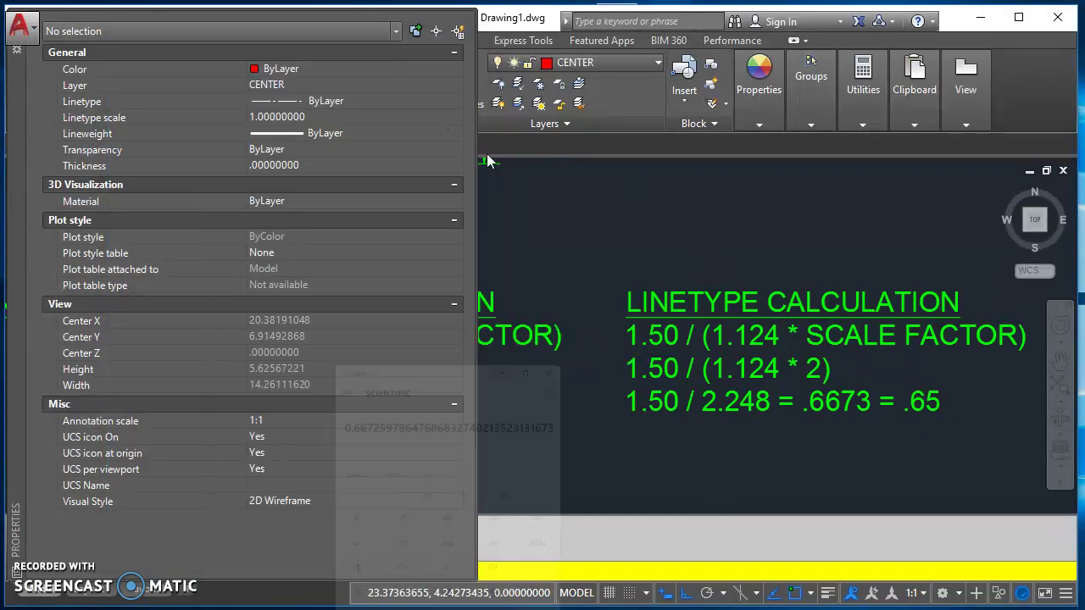
Set the linetype scale of both center lines on the 1.00 diameter circle to .65, then clear the selection
scroll(696, 322, "down", 3)
scroll(682, 270, "up", 3)
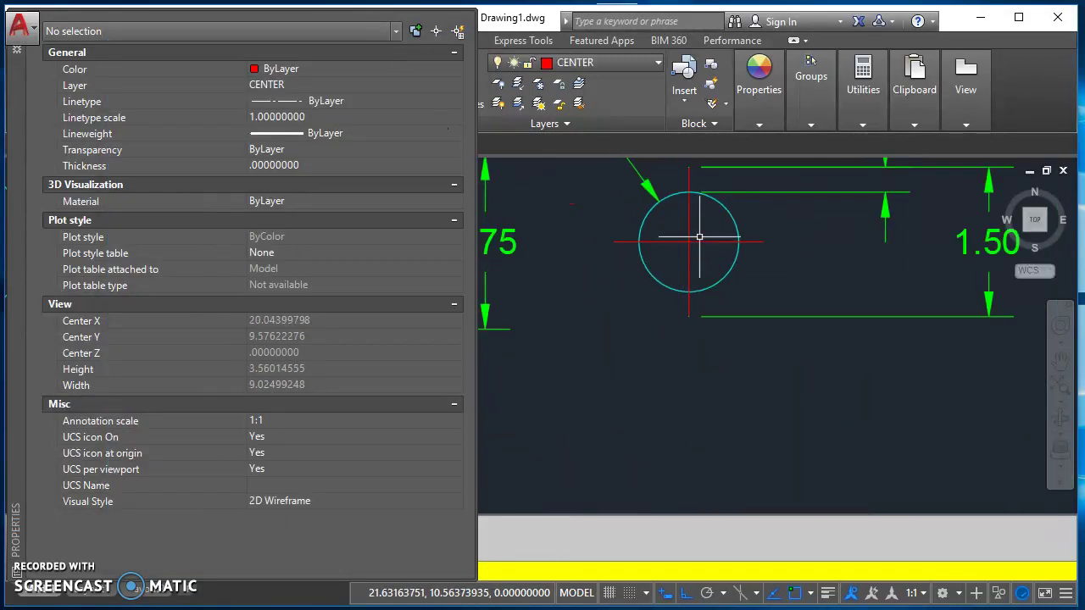
left_click(699, 236)
left_click(663, 255)
scroll(693, 243, "up", 1)
scroll(721, 252, "down", 2)
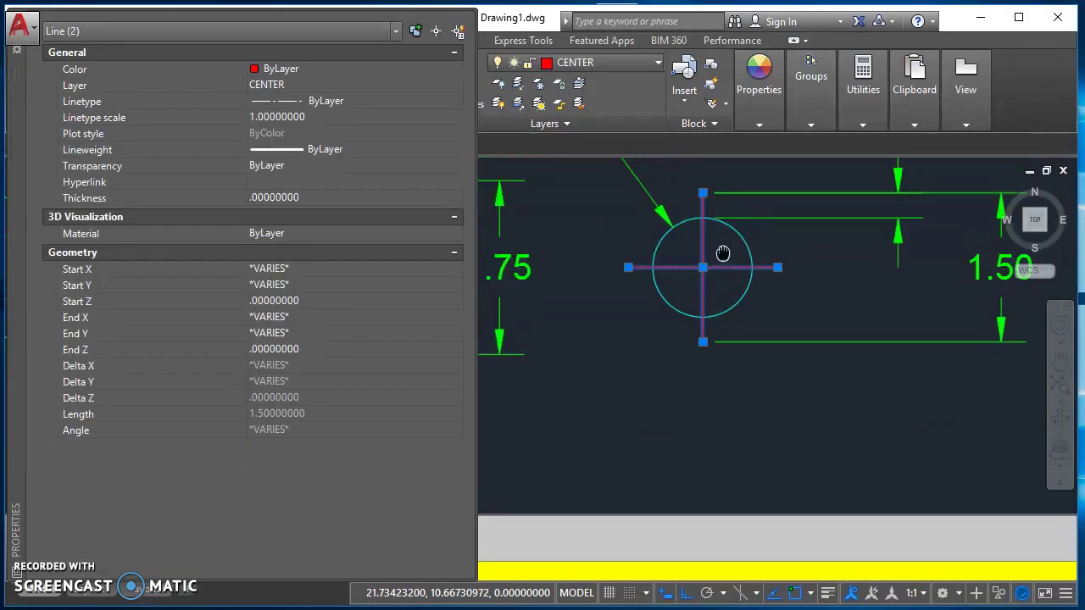
left_click(327, 124)
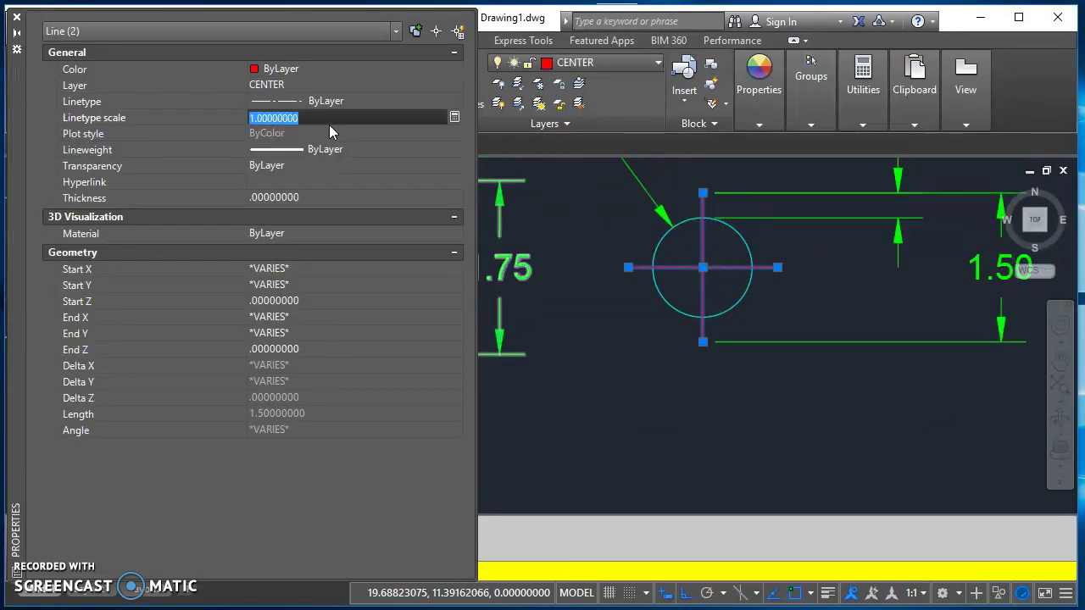
type(".65")
key("Return")
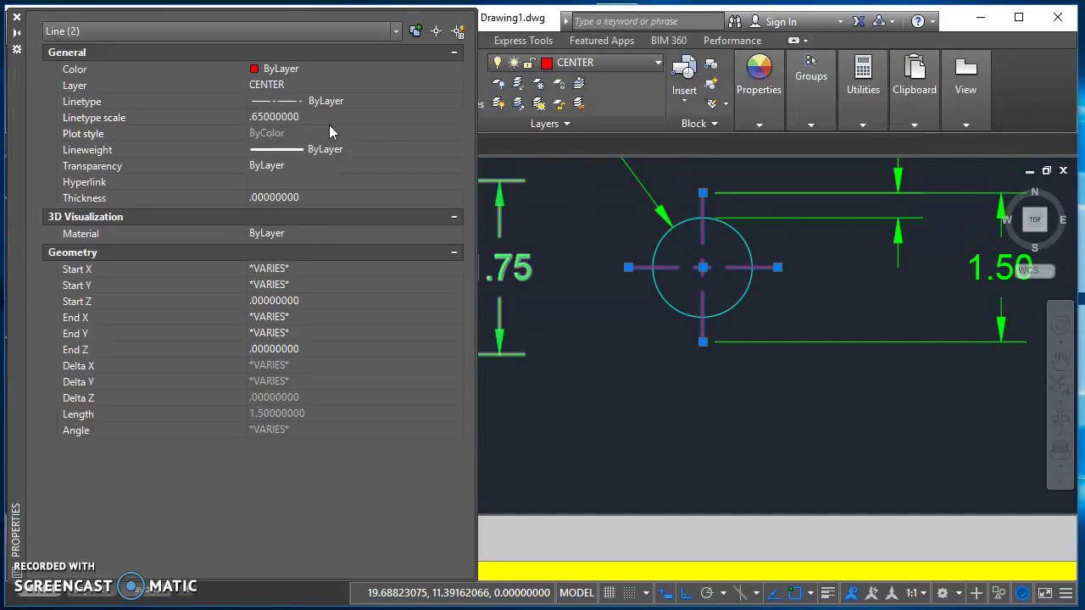
scroll(669, 276, "down", 2)
key("Escape")
Compare the center lines of the three circles and check the linetype scale of those on the 1.75 diameter circle
scroll(678, 280, "up", 2)
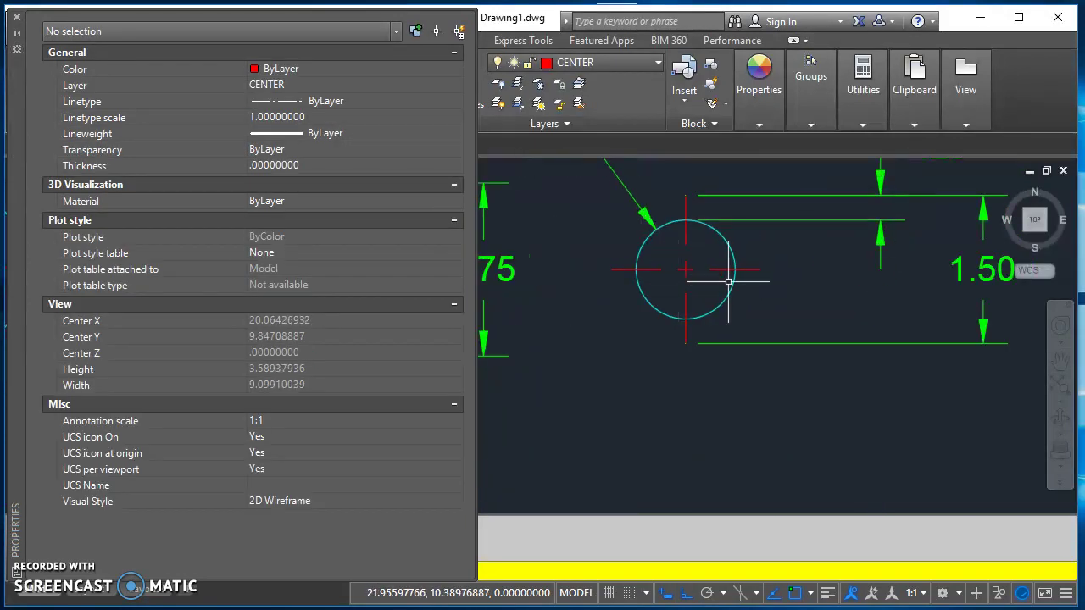
mouse_move(726, 283)
middle_mouse_down()
mouse_move(836, 284)
mouse_move(831, 290)
mouse_move(874, 279)
middle_mouse_up()
scroll(874, 280, "down", 3)
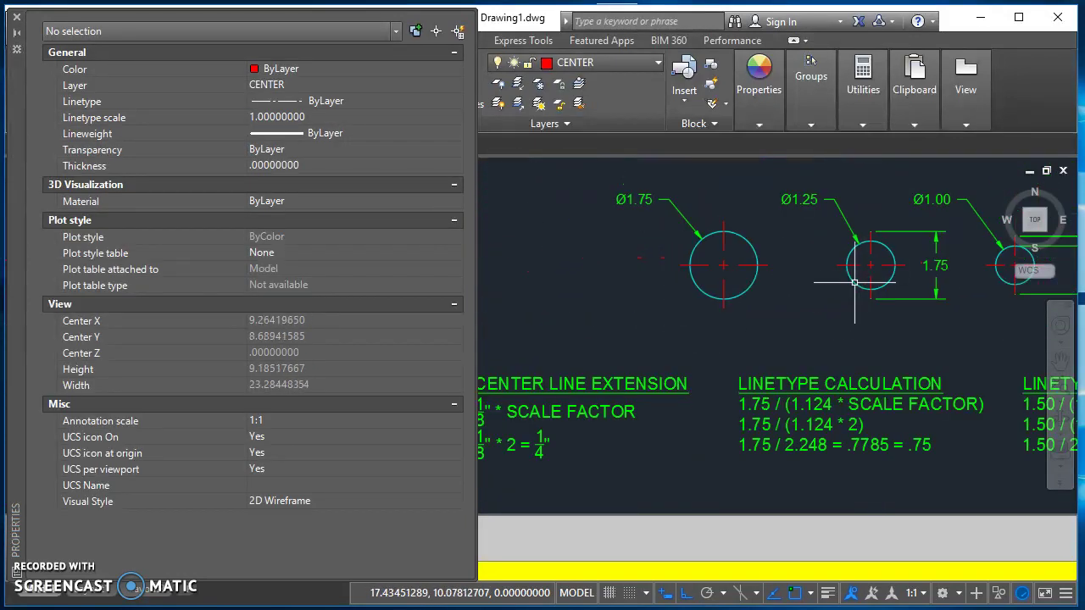
scroll(797, 296, "down", 2)
scroll(859, 300, "up", 4)
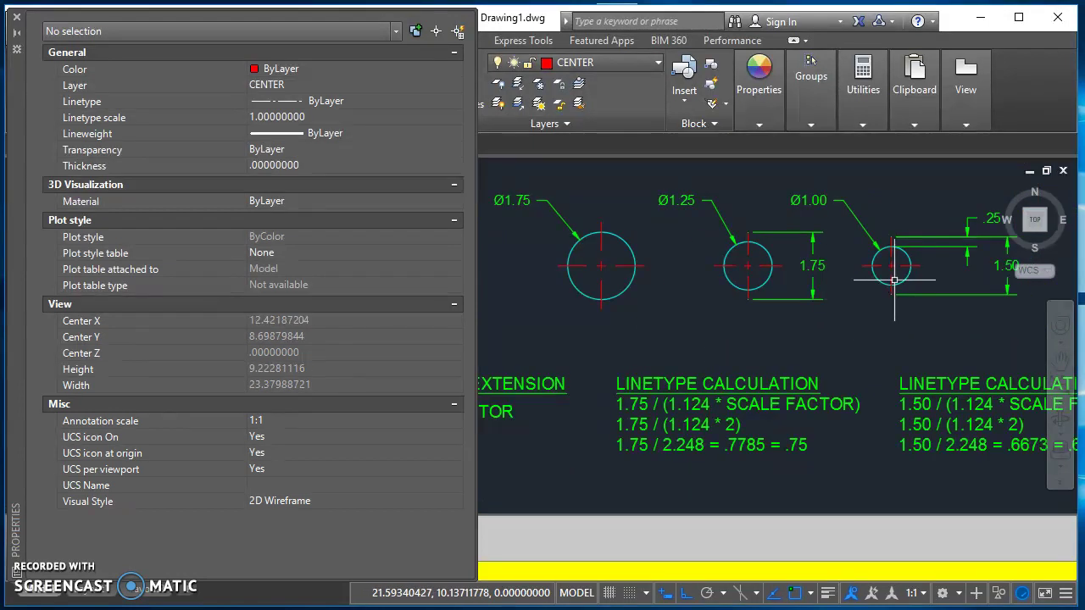
scroll(873, 280, "down", 2)
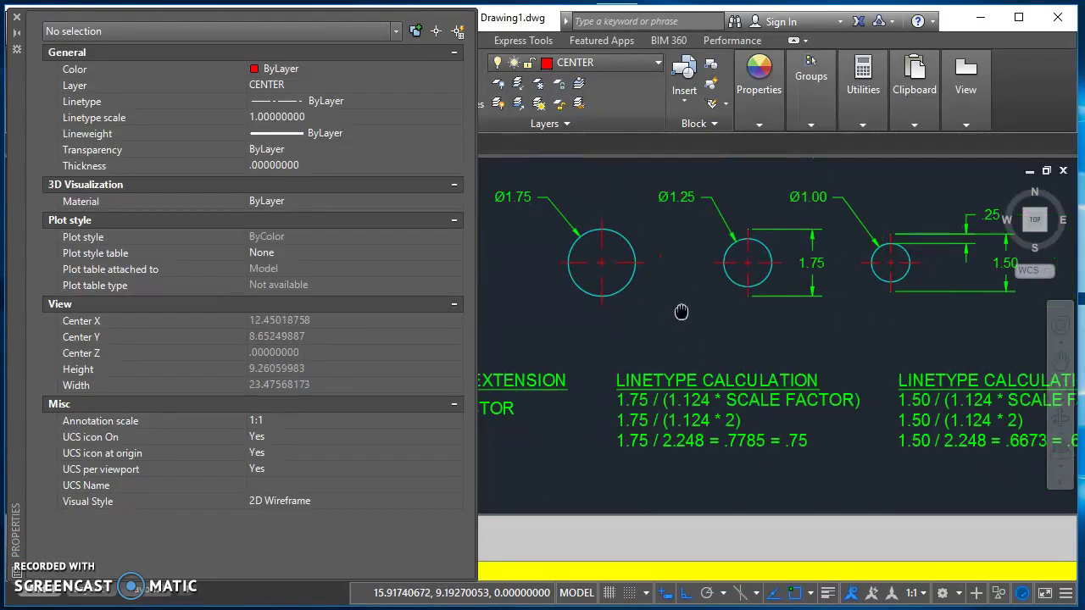
scroll(695, 322, "up", 3)
scroll(642, 263, "up", 2)
left_click(673, 253)
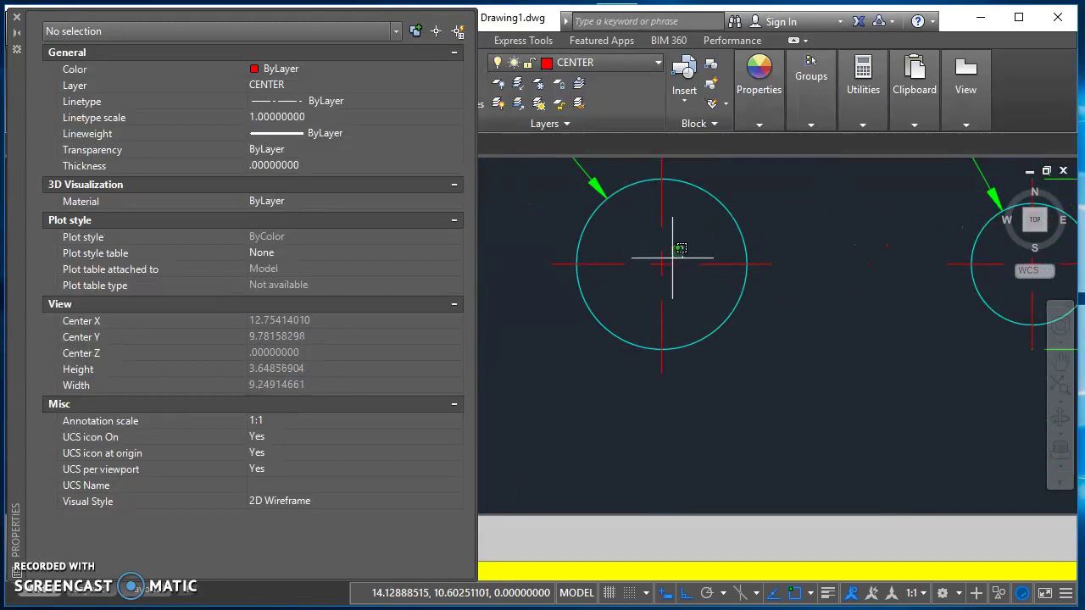
left_click(640, 279)
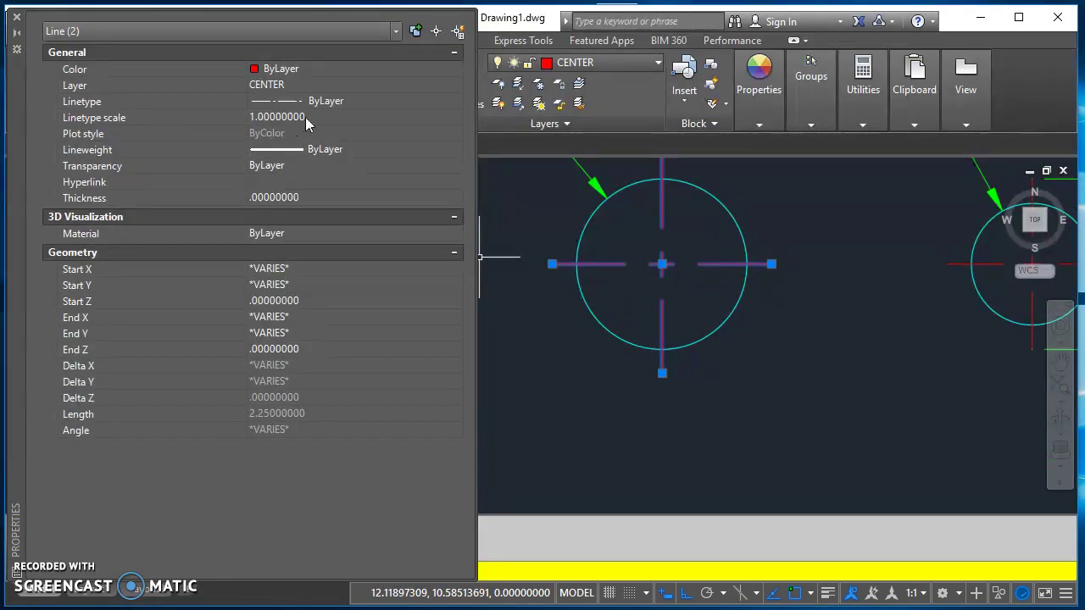
middle_click_drag(690, 276, 683, 331)
scroll(721, 315, "down", 2)
key("Escape")
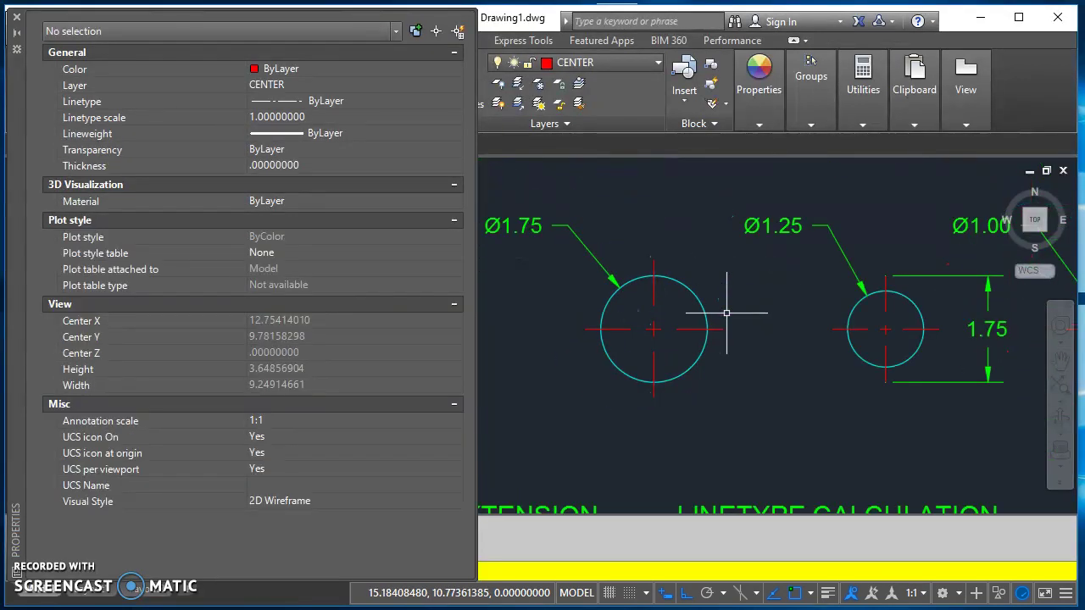
Close the Properties palette and zoom to the drawing extents
left_click(16, 18)
scroll(692, 271, "down", 3)
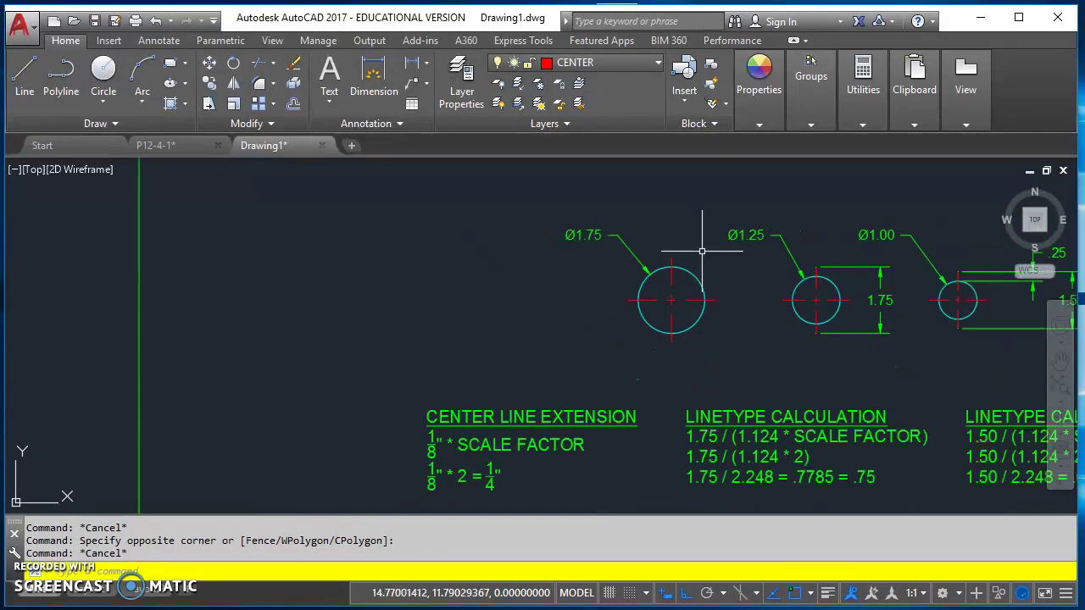
scroll(726, 320, "down", 1)
middle_click(725, 320)
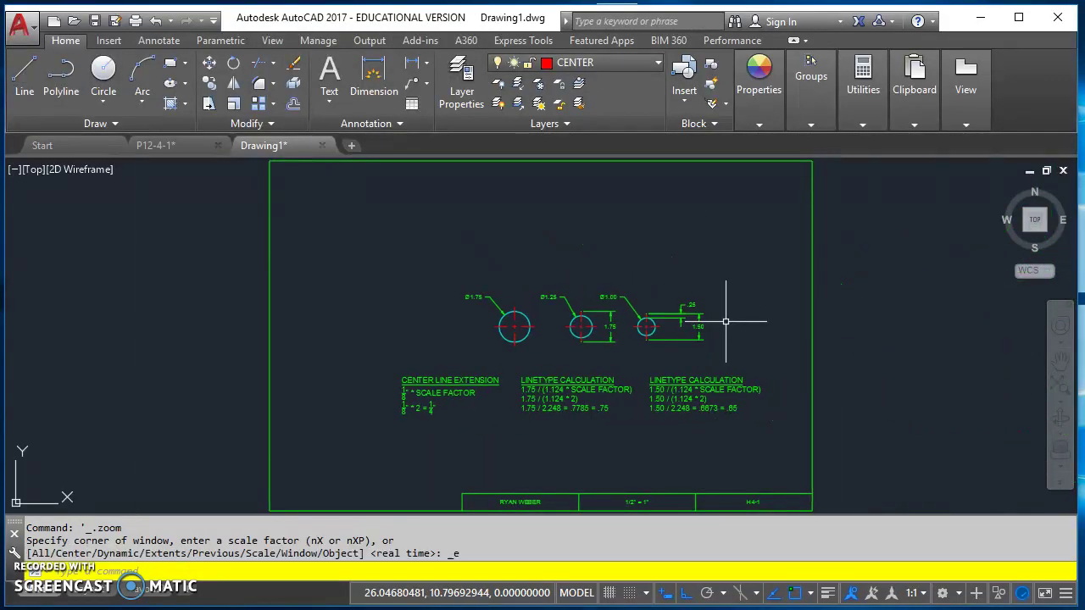